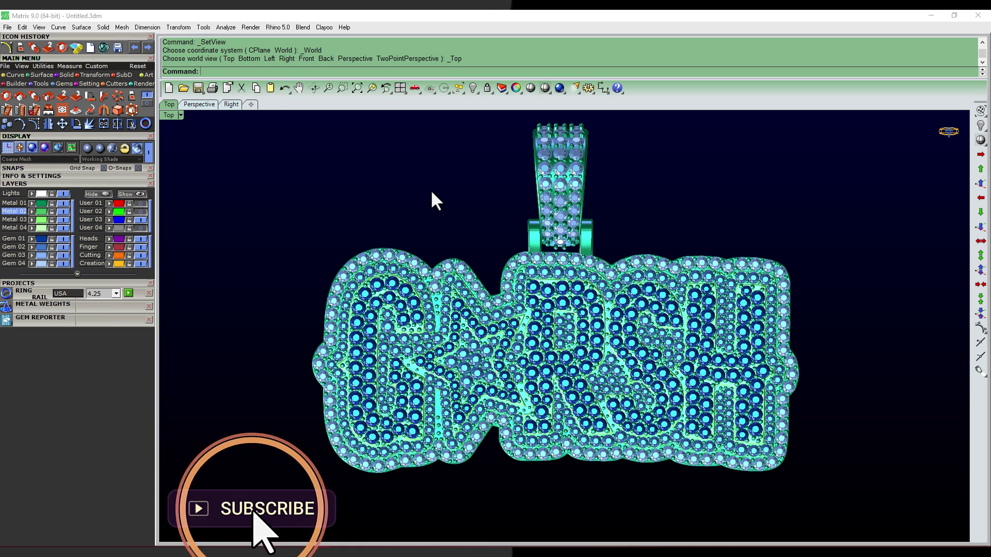
Step: Orbit and zoom the pendant to inspect its underside and gem-covered front
{"action": "mouse_move", "coordinate": [430, 190]}
{"action": "right_mouse_down"}
{"action": "mouse_move", "coordinate": [447, 318]}
{"action": "mouse_move", "coordinate": [578, 335]}
{"action": "mouse_move", "coordinate": [590, 353]}
{"action": "right_mouse_up"}
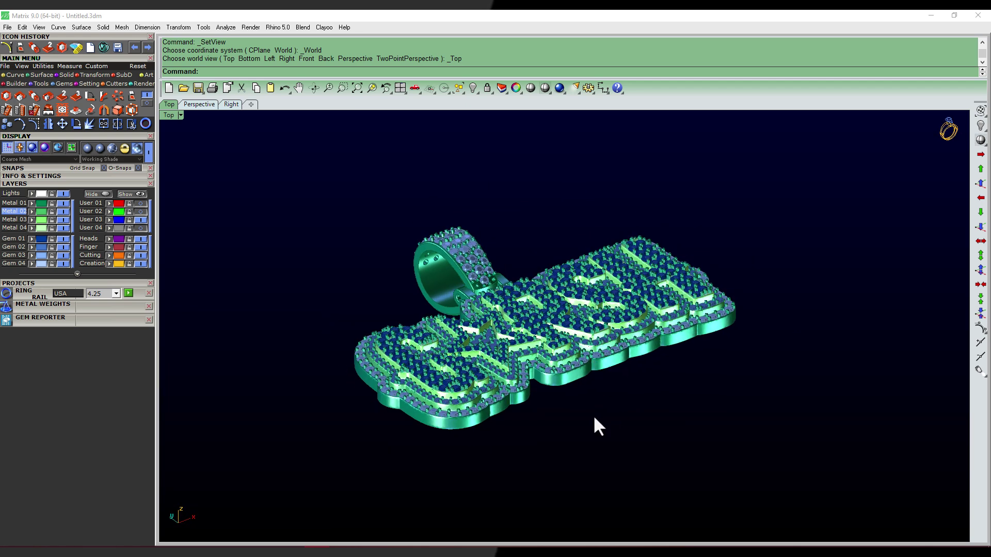
{"action": "mouse_move", "coordinate": [528, 422]}
{"action": "right_mouse_down"}
{"action": "mouse_move", "coordinate": [530, 294]}
{"action": "mouse_move", "coordinate": [546, 400]}
{"action": "right_mouse_up"}
{"action": "mouse_move", "coordinate": [621, 484]}
{"action": "right_mouse_down"}
{"action": "mouse_move", "coordinate": [579, 398]}
{"action": "mouse_move", "coordinate": [566, 418]}
{"action": "right_mouse_up"}
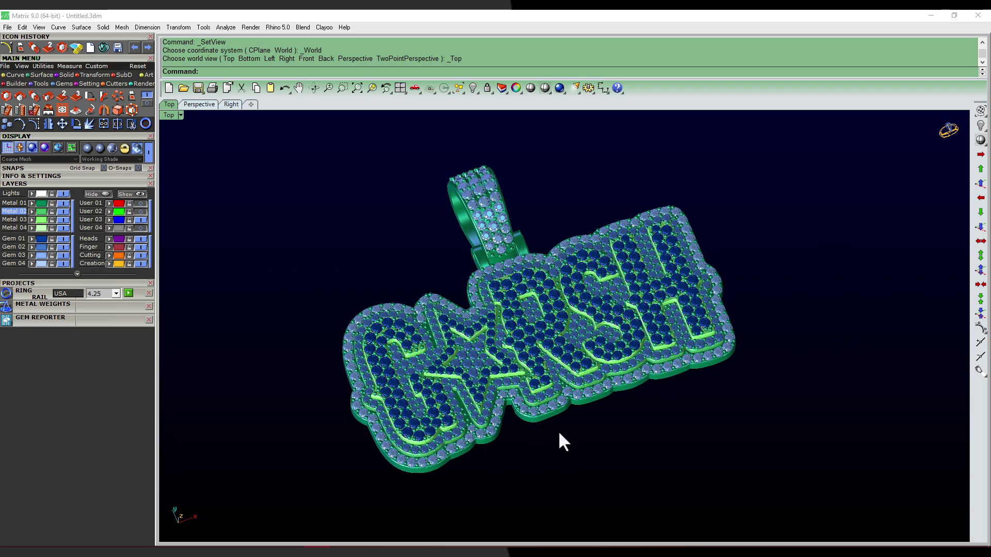
{"action": "scroll", "coordinate": [539, 288], "scroll_direction": "up", "scroll_amount": 2}
{"action": "scroll", "coordinate": [544, 330], "scroll_direction": "up", "scroll_amount": 4}
{"action": "scroll", "coordinate": [548, 361], "scroll_direction": "up", "scroll_amount": 2}
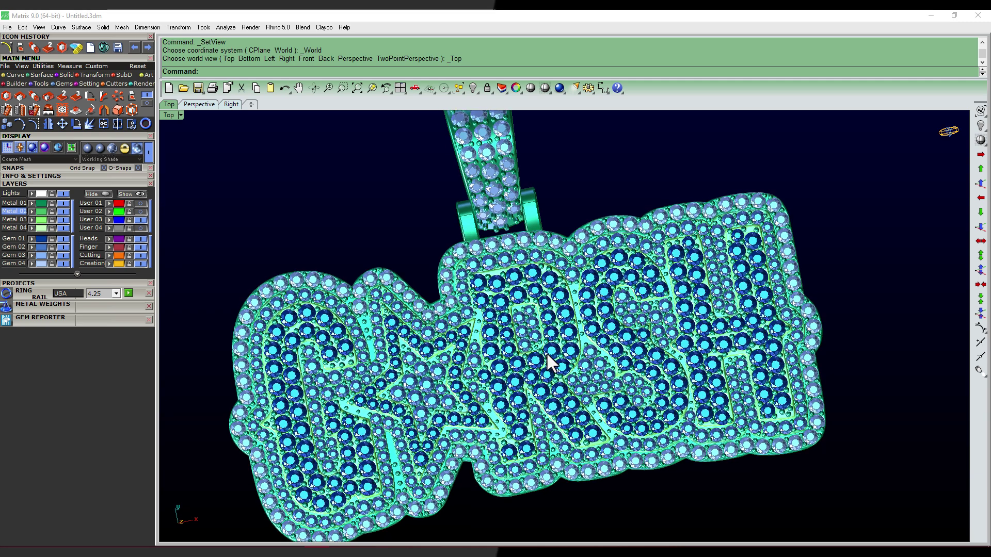
{"action": "scroll", "coordinate": [577, 379], "scroll_direction": "down", "scroll_amount": 2}
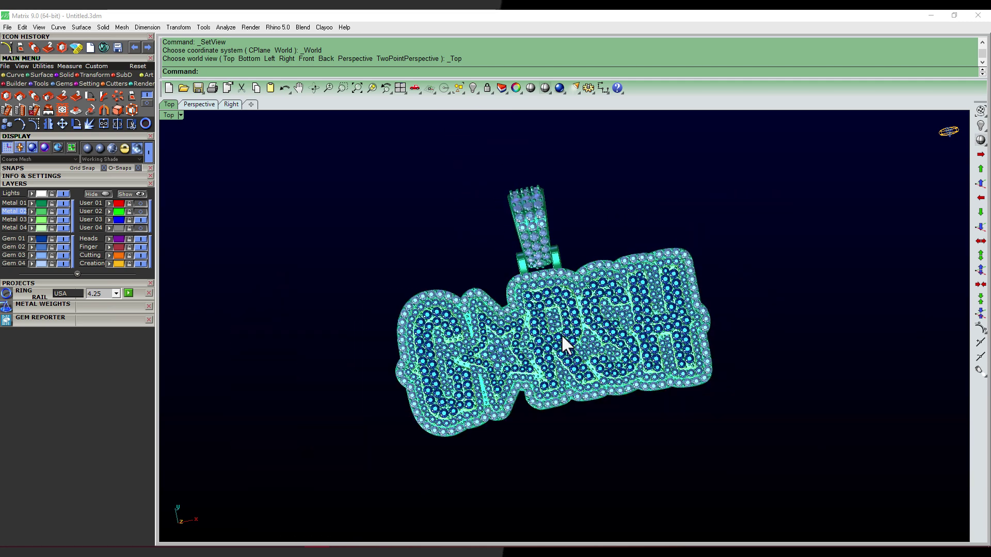
Step: Tilt the pendant to an oblique view and switch shading to Plastic display mode
{"action": "right_click_drag", "start_coordinate": [562, 333], "coordinate": [561, 324]}
{"action": "scroll", "coordinate": [498, 373], "scroll_direction": "up", "scroll_amount": 2}
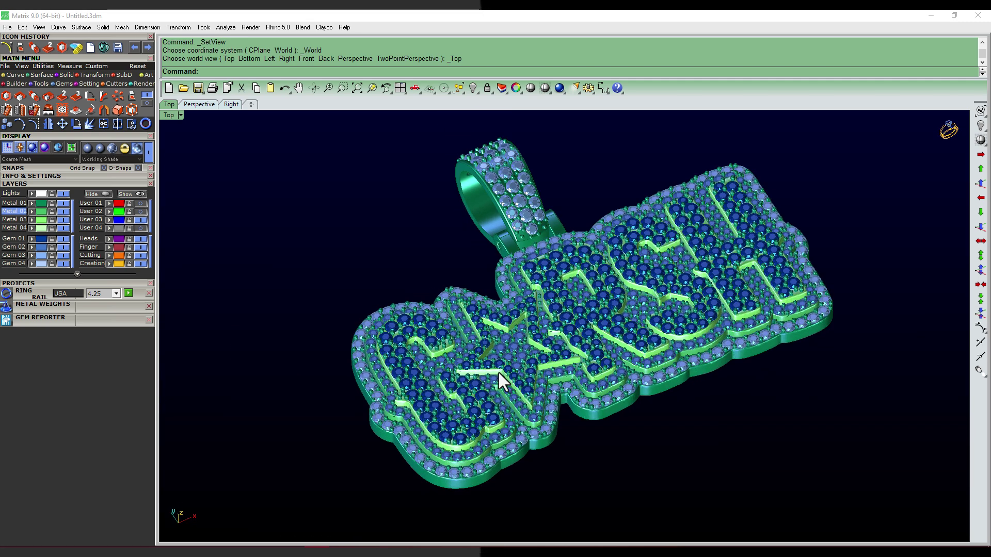
{"action": "mouse_move", "coordinate": [557, 380]}
{"action": "right_mouse_down"}
{"action": "mouse_move", "coordinate": [534, 412]}
{"action": "mouse_move", "coordinate": [589, 324]}
{"action": "mouse_move", "coordinate": [549, 375]}
{"action": "right_mouse_up"}
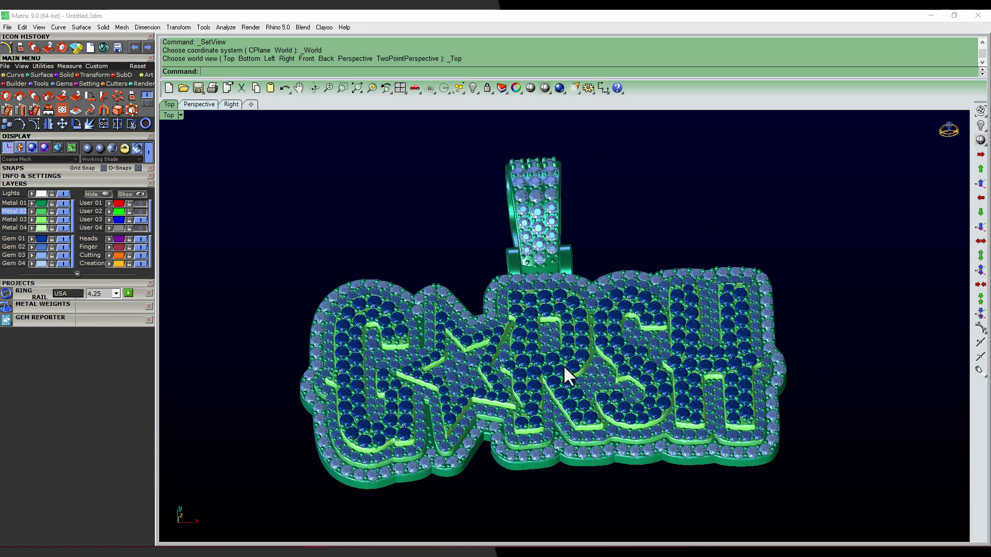
{"action": "mouse_move", "coordinate": [497, 348]}
{"action": "right_mouse_down"}
{"action": "mouse_move", "coordinate": [504, 421]}
{"action": "mouse_move", "coordinate": [397, 267]}
{"action": "right_mouse_up"}
{"action": "left_click", "coordinate": [99, 148]}
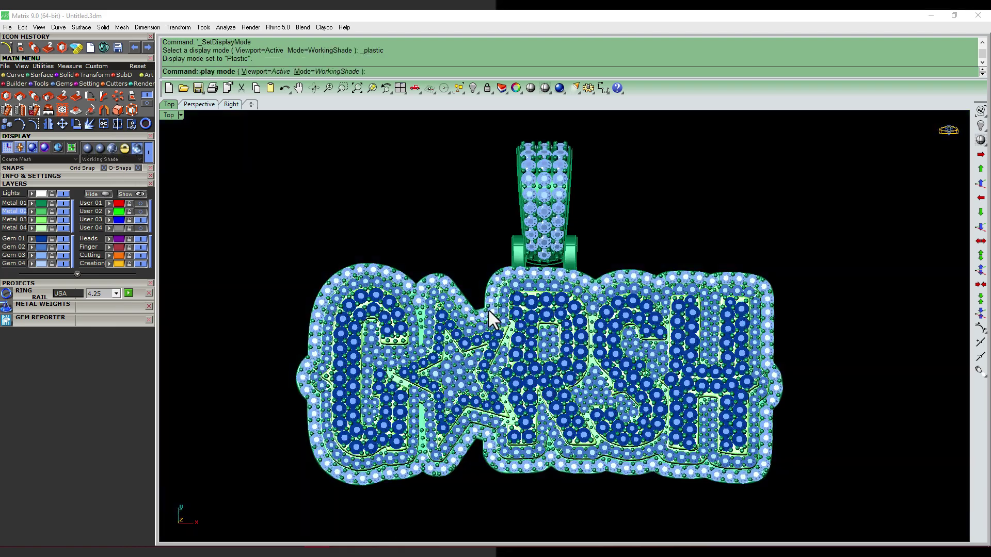
{"action": "right_click_drag", "start_coordinate": [509, 409], "coordinate": [552, 341]}
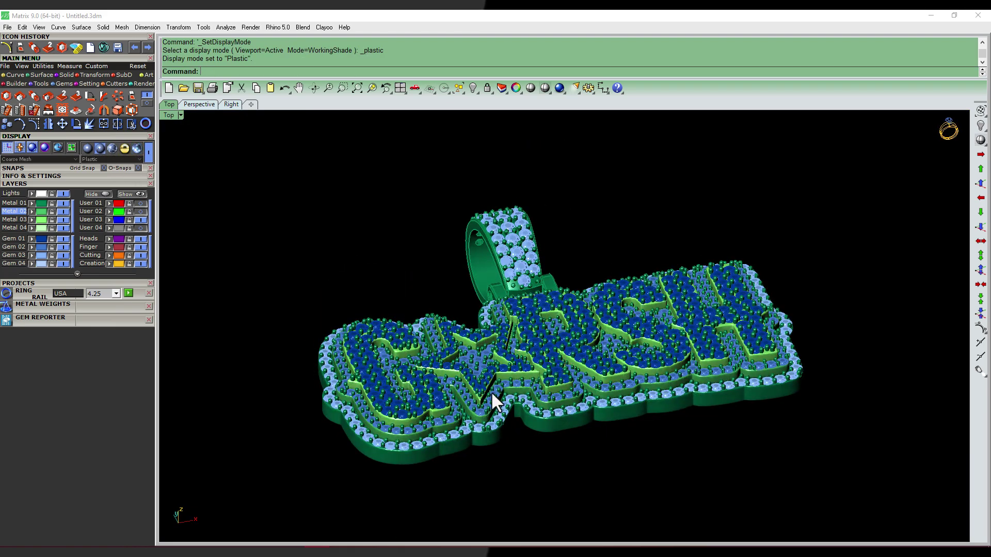
{"action": "scroll", "coordinate": [459, 439], "scroll_direction": "up", "scroll_amount": 4}
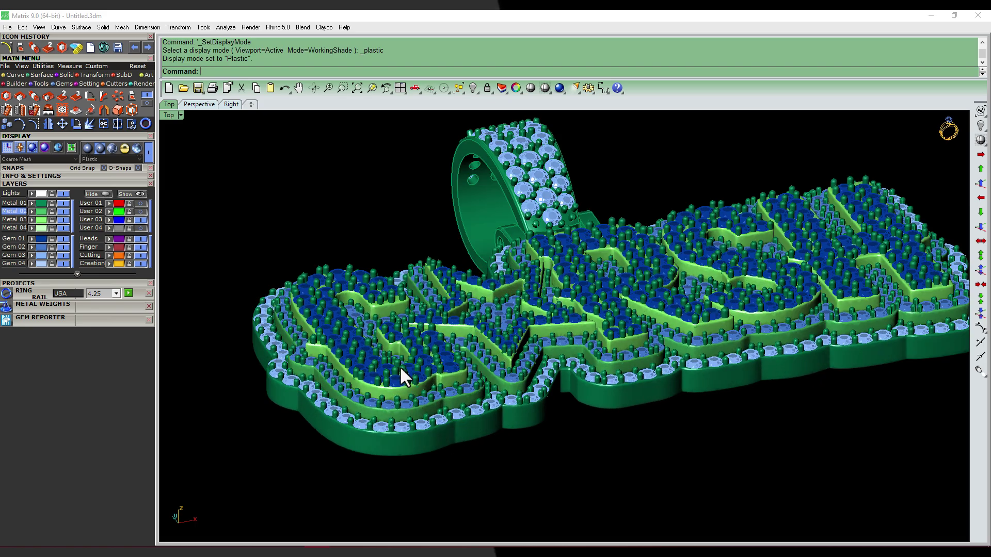
{"action": "mouse_move", "coordinate": [400, 367]}
{"action": "right_mouse_down"}
{"action": "mouse_move", "coordinate": [593, 327]}
{"action": "mouse_move", "coordinate": [606, 137]}
{"action": "mouse_move", "coordinate": [579, 289]}
{"action": "mouse_move", "coordinate": [522, 354]}
{"action": "mouse_move", "coordinate": [573, 308]}
{"action": "mouse_move", "coordinate": [459, 343]}
{"action": "right_mouse_up"}
{"action": "right_click_drag", "start_coordinate": [475, 416], "coordinate": [637, 144]}
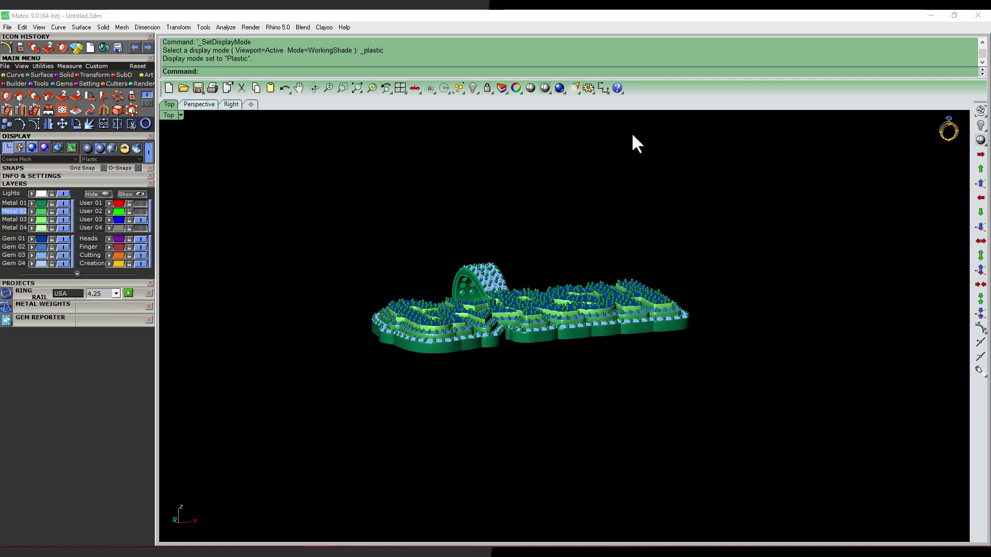
{"action": "mouse_move", "coordinate": [509, 357]}
{"action": "right_mouse_down"}
{"action": "mouse_move", "coordinate": [548, 327]}
{"action": "mouse_move", "coordinate": [575, 344]}
{"action": "mouse_move", "coordinate": [565, 464]}
{"action": "right_mouse_up"}
{"action": "scroll", "coordinate": [511, 305], "scroll_direction": "up", "scroll_amount": 3}
{"action": "scroll", "coordinate": [564, 350], "scroll_direction": "up", "scroll_amount": 2}
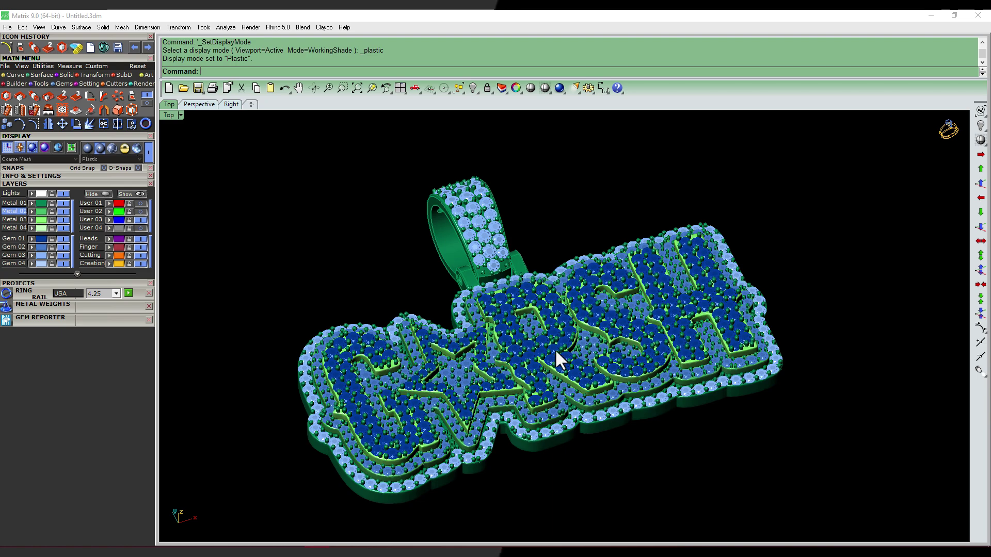
{"action": "mouse_move", "coordinate": [555, 349]}
{"action": "right_mouse_down"}
{"action": "mouse_move", "coordinate": [754, 280]}
{"action": "mouse_move", "coordinate": [630, 358]}
{"action": "right_mouse_up"}
Step: Select the bail's 30-gem group and ungroup it
{"action": "scroll", "coordinate": [451, 382], "scroll_direction": "up", "scroll_amount": 3}
{"action": "scroll", "coordinate": [451, 383], "scroll_direction": "up", "scroll_amount": 3}
{"action": "left_click", "coordinate": [510, 376]}
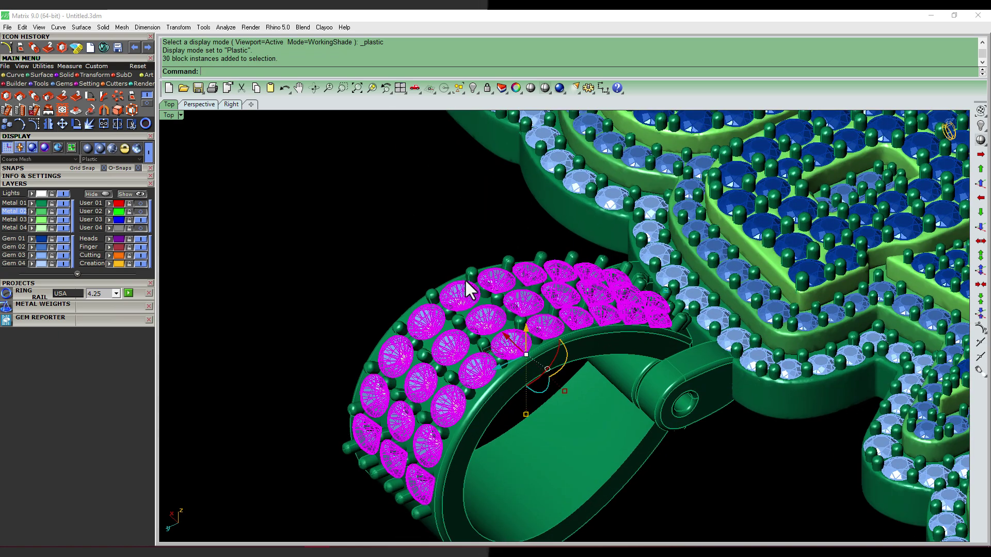
{"action": "right_click_drag", "start_coordinate": [513, 376], "coordinate": [463, 376]}
{"action": "key", "text": "ctrl+shift+g"}
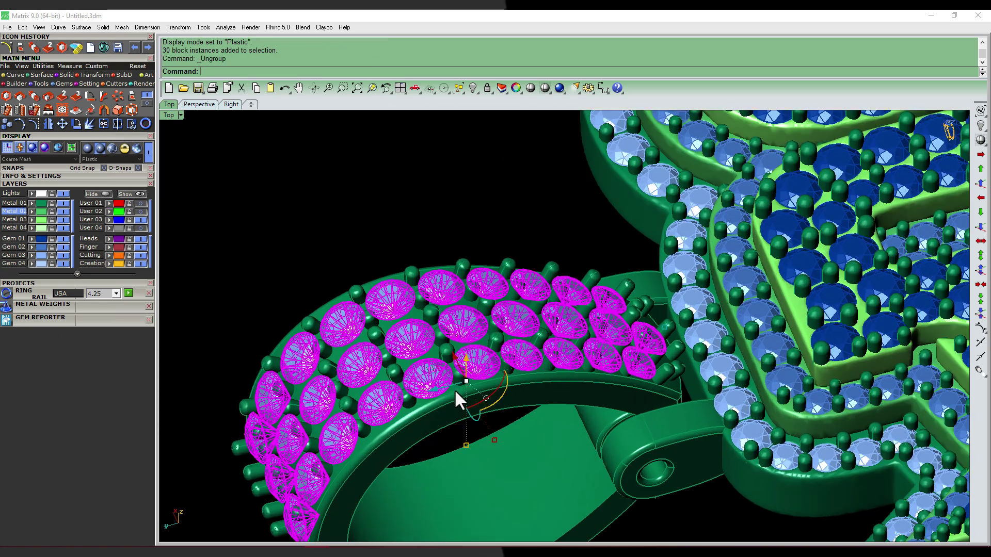
Step: Check that each of the bail's three rows of 10 gems selects separately
{"action": "left_click", "coordinate": [437, 381]}
{"action": "left_click", "coordinate": [420, 347]}
{"action": "left_click", "coordinate": [405, 307]}
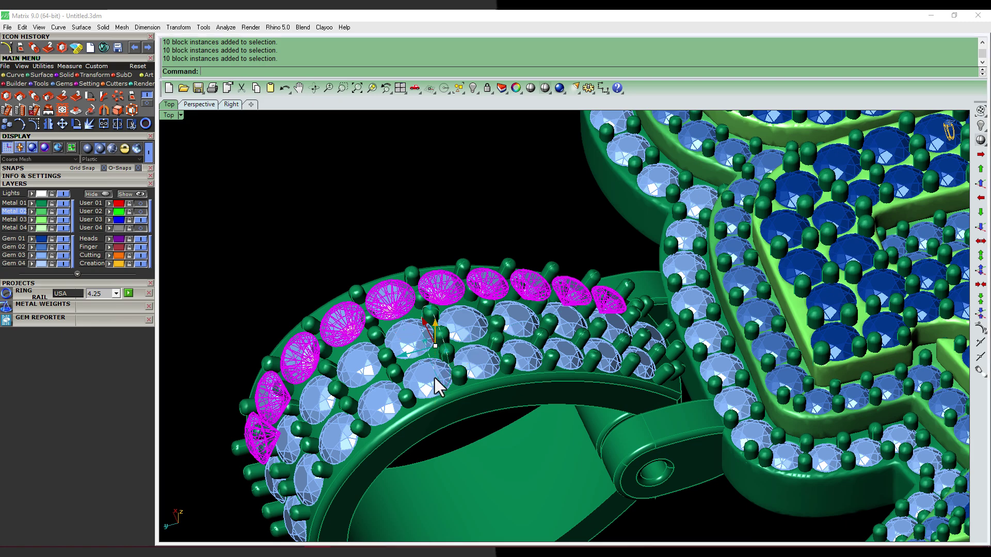
{"action": "right_click_drag", "start_coordinate": [434, 378], "coordinate": [393, 273]}
{"action": "key", "text": "Escape"}
{"action": "right_click_drag", "start_coordinate": [404, 223], "coordinate": [440, 298]}
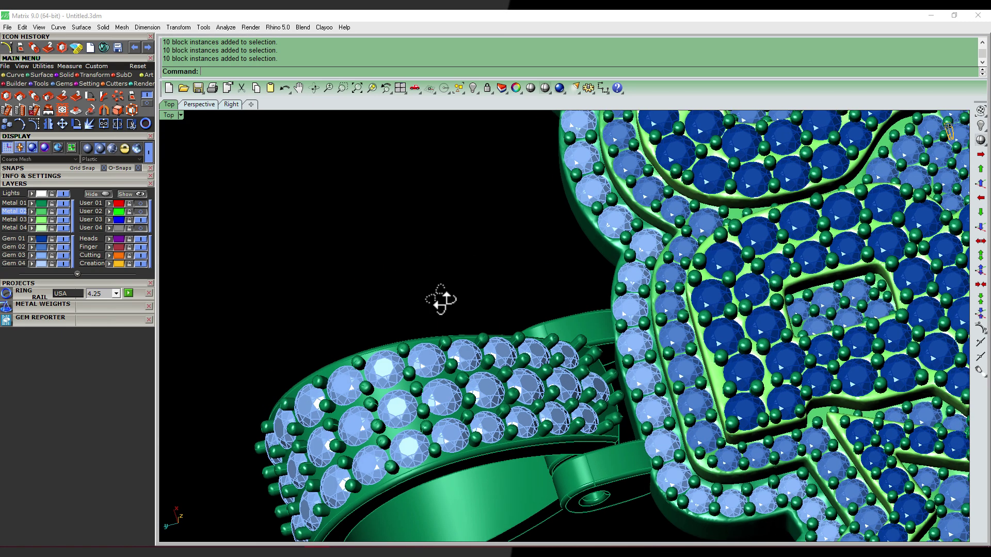
{"action": "left_click", "coordinate": [394, 378]}
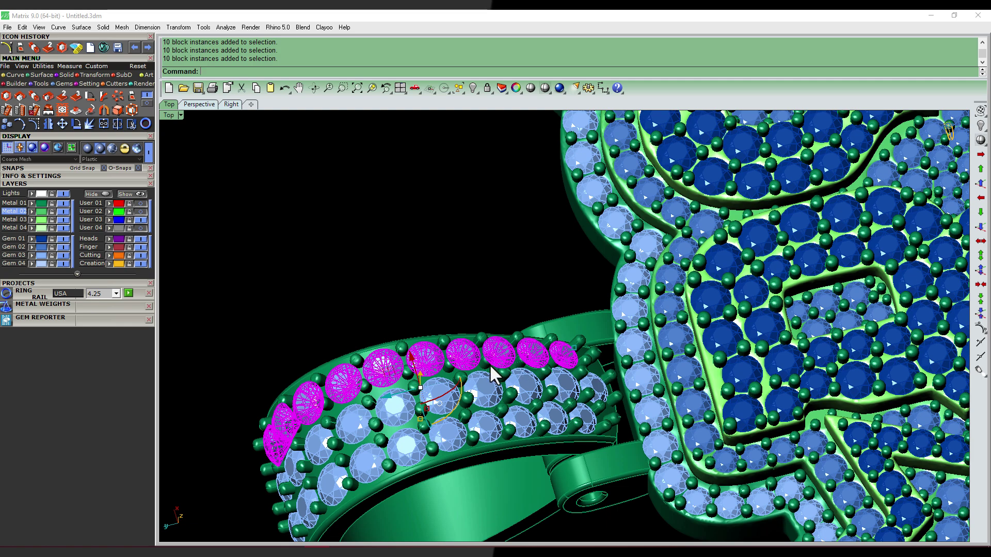
{"action": "right_click_drag", "start_coordinate": [441, 397], "coordinate": [461, 397]}
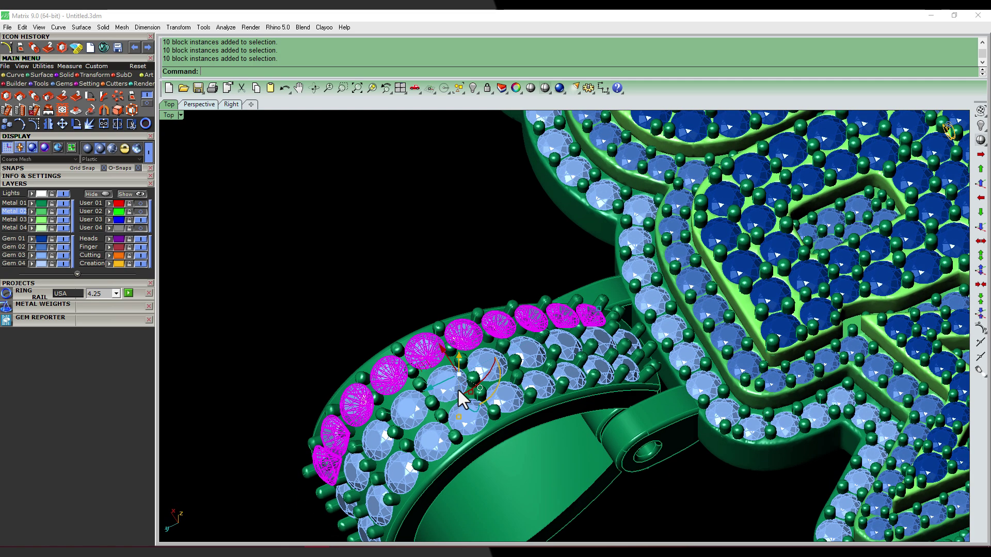
{"action": "left_click", "coordinate": [419, 293]}
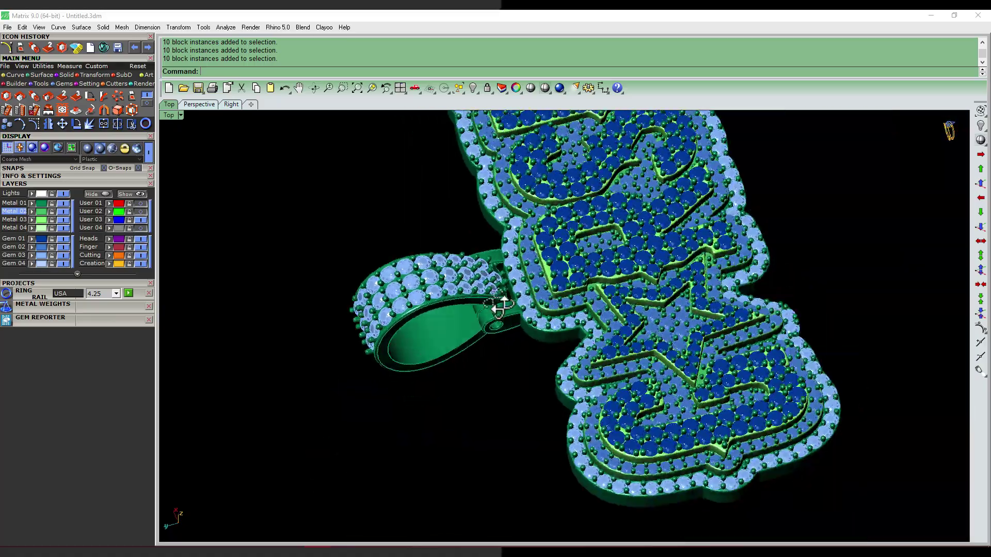
Step: Select the lettering's 205 gems and ungroup them
{"action": "right_click_drag", "start_coordinate": [420, 293], "coordinate": [549, 294]}
{"action": "scroll", "coordinate": [550, 294], "scroll_direction": "up", "scroll_amount": 5}
{"action": "left_click", "coordinate": [548, 283]}
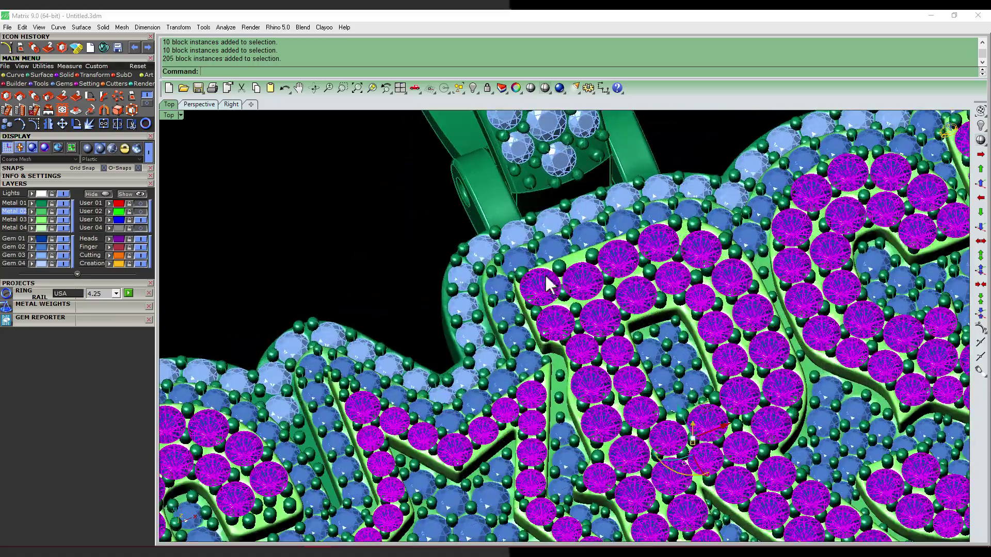
{"action": "key", "text": "ctrl+shift+g"}
{"action": "scroll", "coordinate": [548, 283], "scroll_direction": "down", "scroll_amount": 5}
{"action": "scroll", "coordinate": [463, 348], "scroll_direction": "up", "scroll_amount": 5}
Step: Inspect the resulting groups: the C's 41 gems, the star's 33, the next letter's 47
{"action": "left_click", "coordinate": [461, 347]}
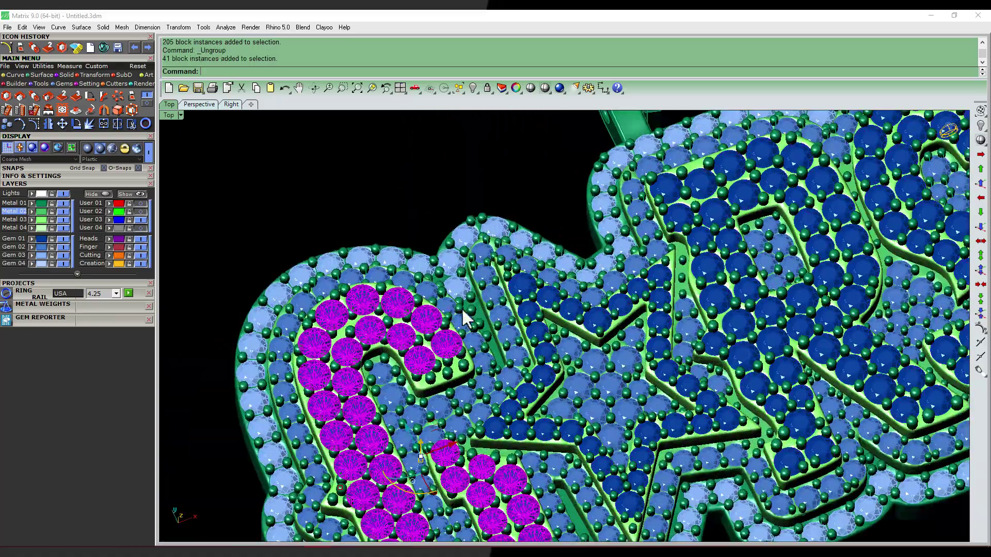
{"action": "scroll", "coordinate": [464, 320], "scroll_direction": "down", "scroll_amount": 3}
{"action": "scroll", "coordinate": [590, 286], "scroll_direction": "down", "scroll_amount": 3}
{"action": "left_click", "coordinate": [591, 290]}
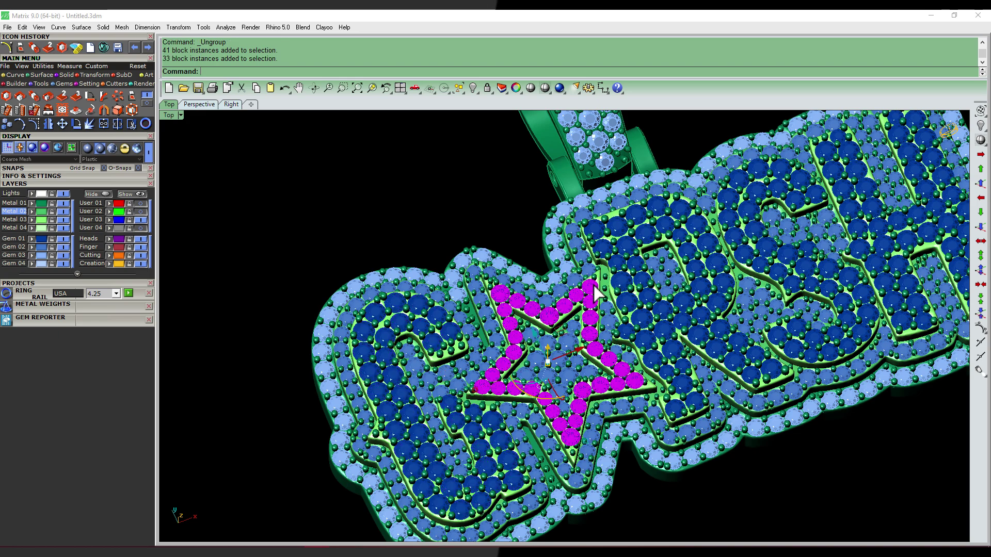
{"action": "left_click", "coordinate": [592, 229]}
{"action": "scroll", "coordinate": [428, 316], "scroll_direction": "up", "scroll_amount": 5}
Step: Ungroup the C's gems and confirm single stones in the C can be picked
{"action": "left_click", "coordinate": [429, 318]}
{"action": "key", "text": "ctrl+shift+g"}
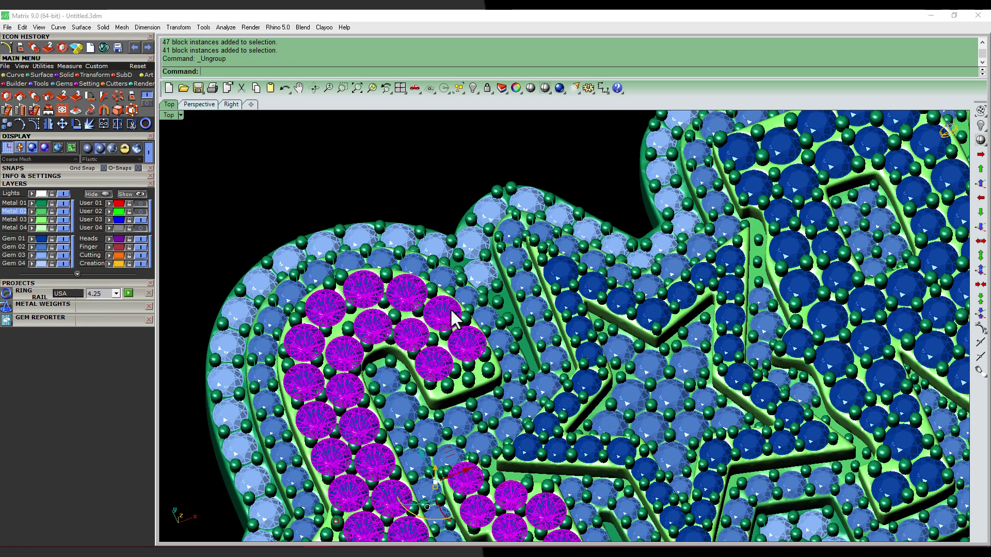
{"action": "left_click", "coordinate": [441, 314]}
{"action": "scroll", "coordinate": [443, 316], "scroll_direction": "down", "scroll_amount": 5}
{"action": "scroll", "coordinate": [452, 322], "scroll_direction": "up", "scroll_amount": 4}
{"action": "left_click", "coordinate": [394, 246]}
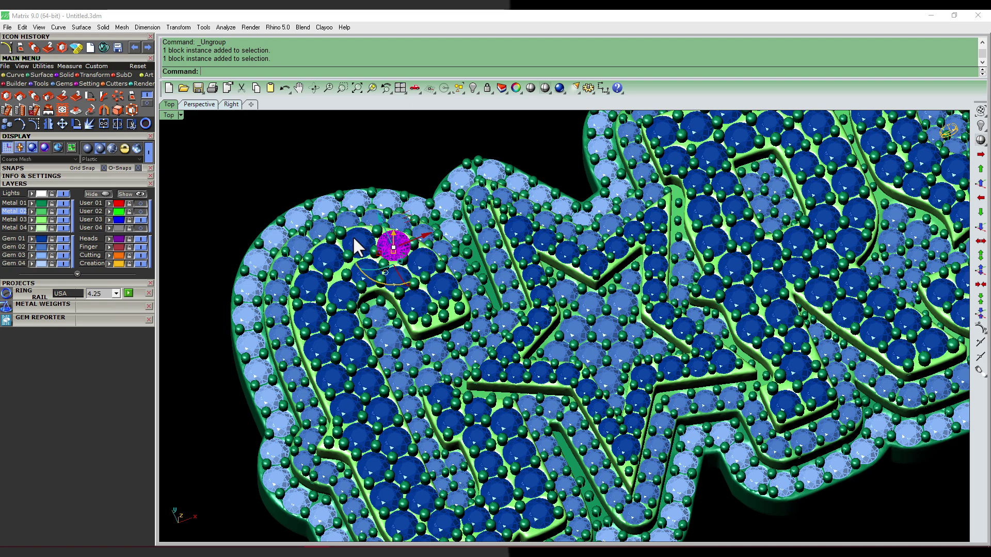
{"action": "left_click", "coordinate": [358, 239]}
{"action": "left_click", "coordinate": [328, 258]}
{"action": "scroll", "coordinate": [367, 413], "scroll_direction": "down", "scroll_amount": 3}
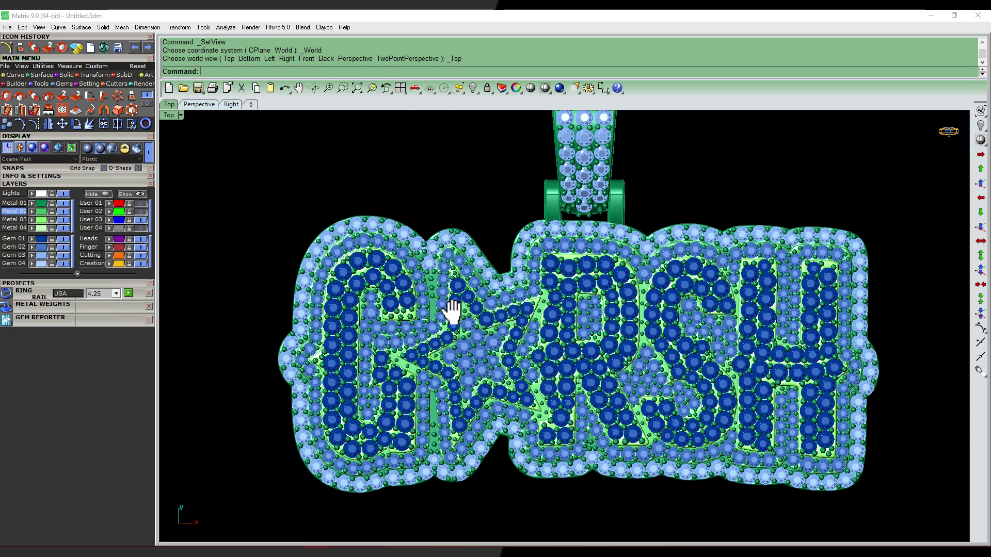
Step: Pan and zoom the Top view to recentre the CASH pendant and its bail
{"action": "right_click_drag", "start_coordinate": [452, 310], "coordinate": [455, 244]}
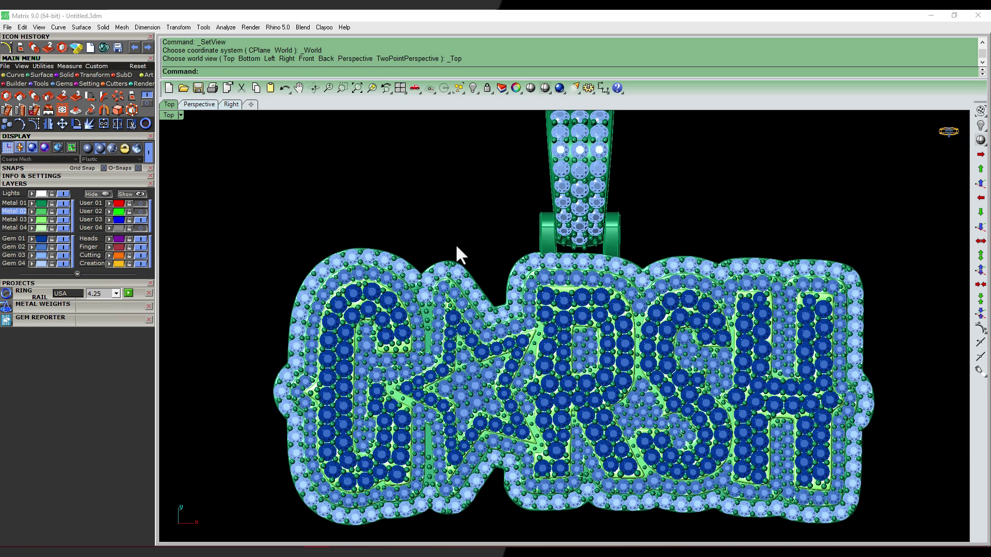
{"action": "scroll", "coordinate": [438, 184], "scroll_direction": "down", "scroll_amount": 1}
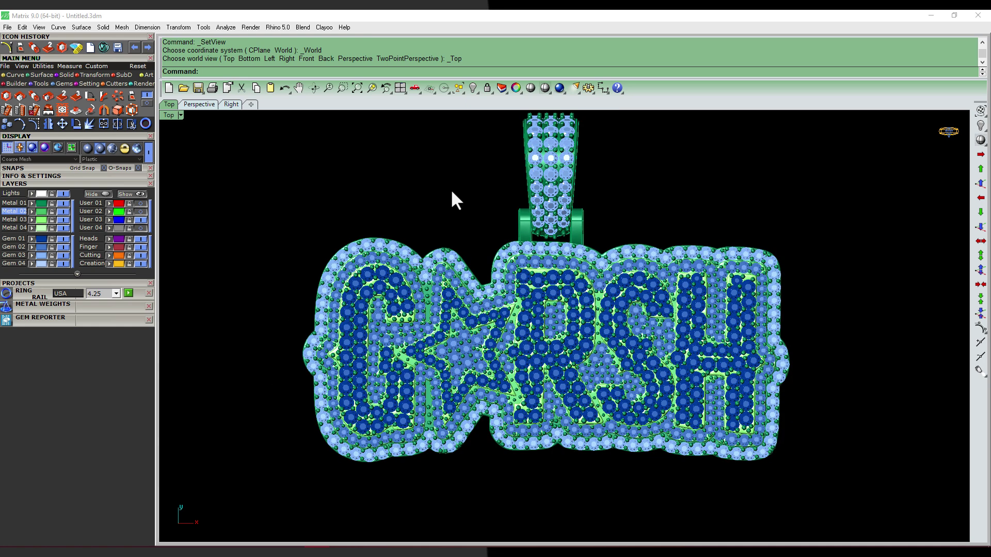
{"action": "right_click_drag", "start_coordinate": [451, 197], "coordinate": [447, 206]}
{"action": "scroll", "coordinate": [447, 212], "scroll_direction": "up", "scroll_amount": 1}
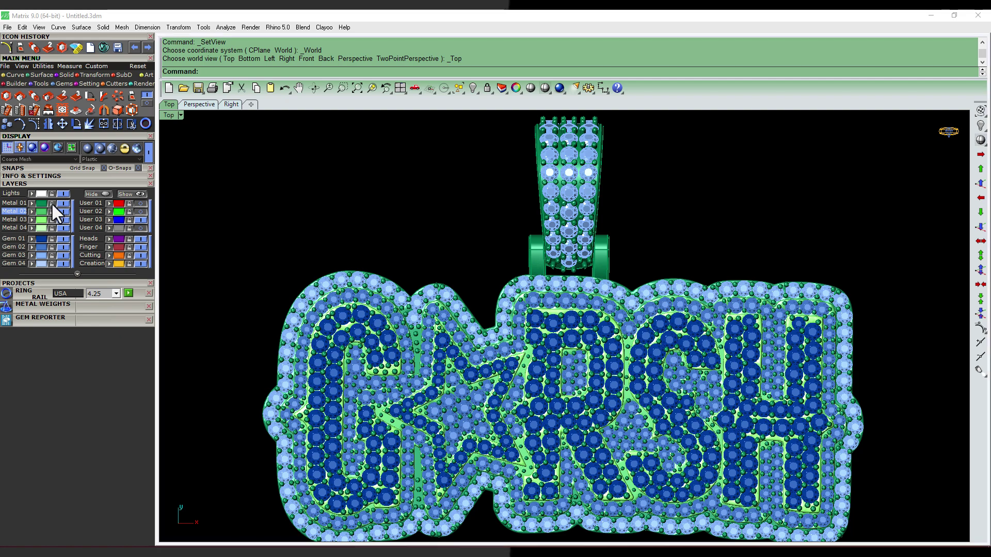
Step: Make Metal 04 the current layer and lock Metal 02 and Metal 03
{"action": "scroll", "coordinate": [392, 356], "scroll_direction": "up", "scroll_amount": 5}
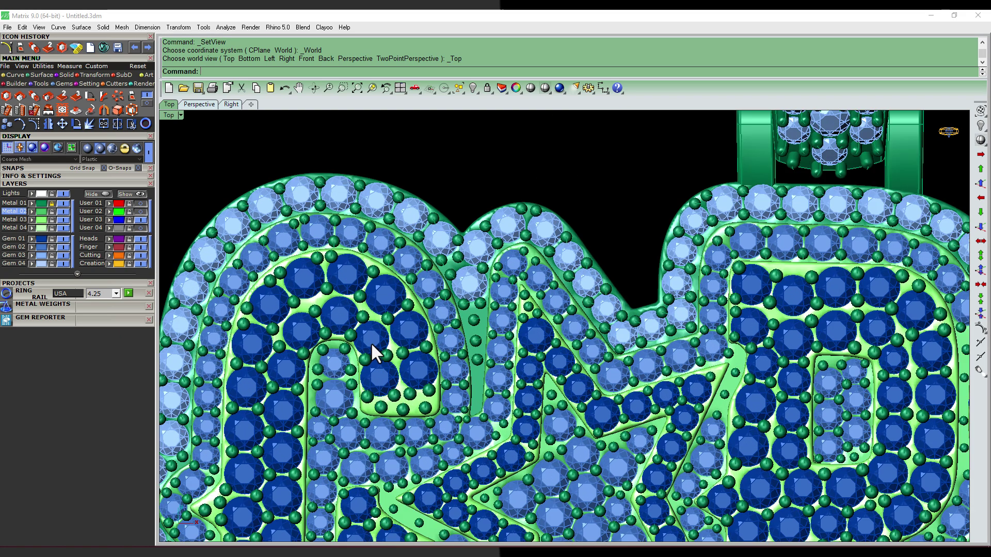
{"action": "left_click", "coordinate": [16, 227]}
{"action": "left_click", "coordinate": [52, 211]}
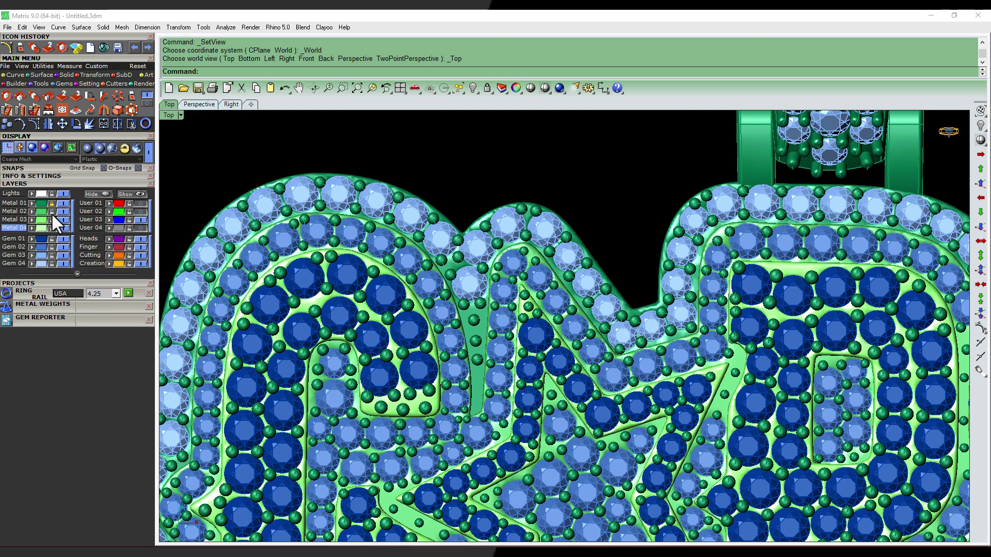
{"action": "left_click", "coordinate": [51, 219]}
{"action": "scroll", "coordinate": [451, 242], "scroll_direction": "down", "scroll_amount": 5}
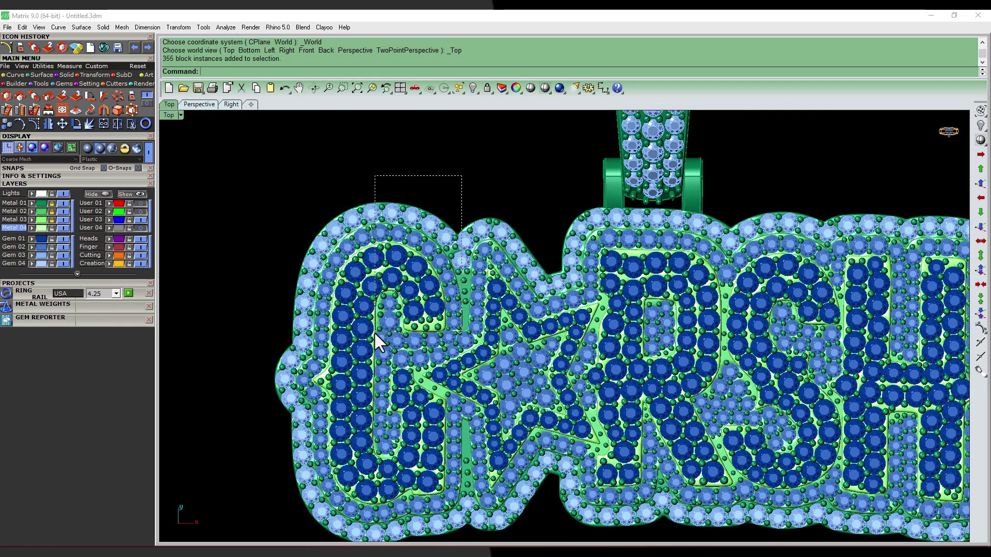
Step: Test window-selecting gems across the letters and in the bail
{"action": "left_click_drag", "start_coordinate": [462, 172], "coordinate": [374, 332]}
{"action": "key", "text": "Escape"}
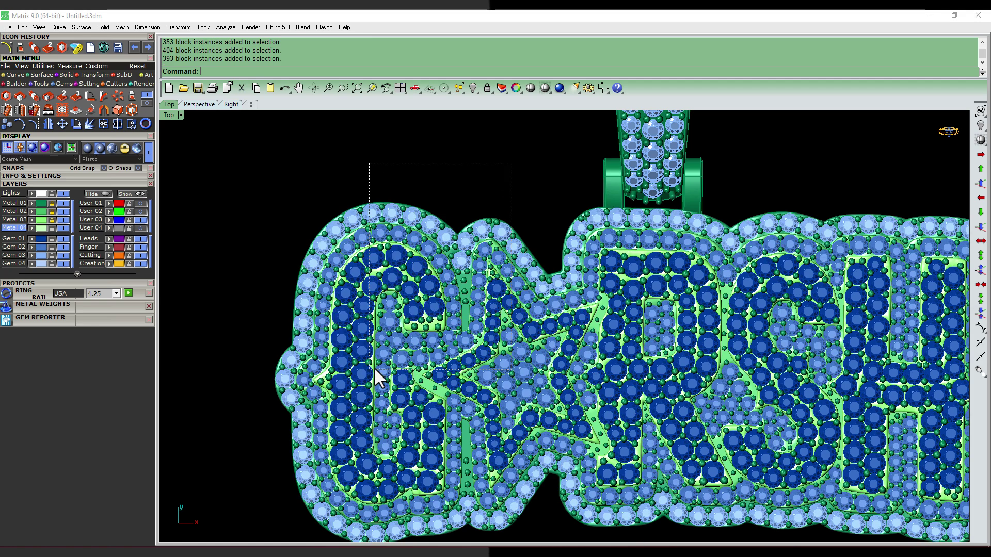
{"action": "right_click_drag", "start_coordinate": [768, 118], "coordinate": [744, 221]}
{"action": "left_click_drag", "start_coordinate": [744, 221], "coordinate": [737, 229]}
{"action": "key", "text": "Escape"}
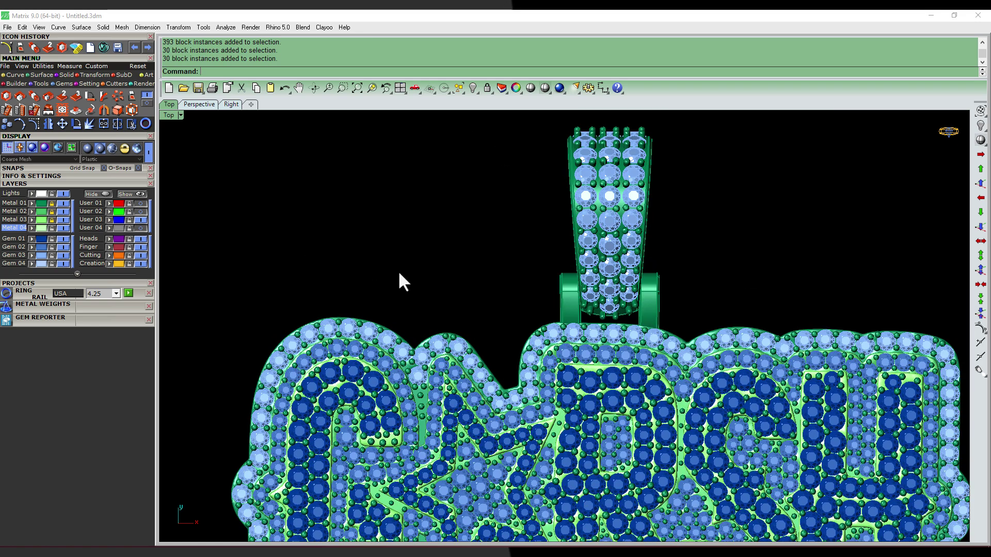
{"action": "right_click_drag", "start_coordinate": [398, 271], "coordinate": [417, 224]}
Step: Hide the metal layers to view the gems alone, then show them again
{"action": "left_click", "coordinate": [64, 202]}
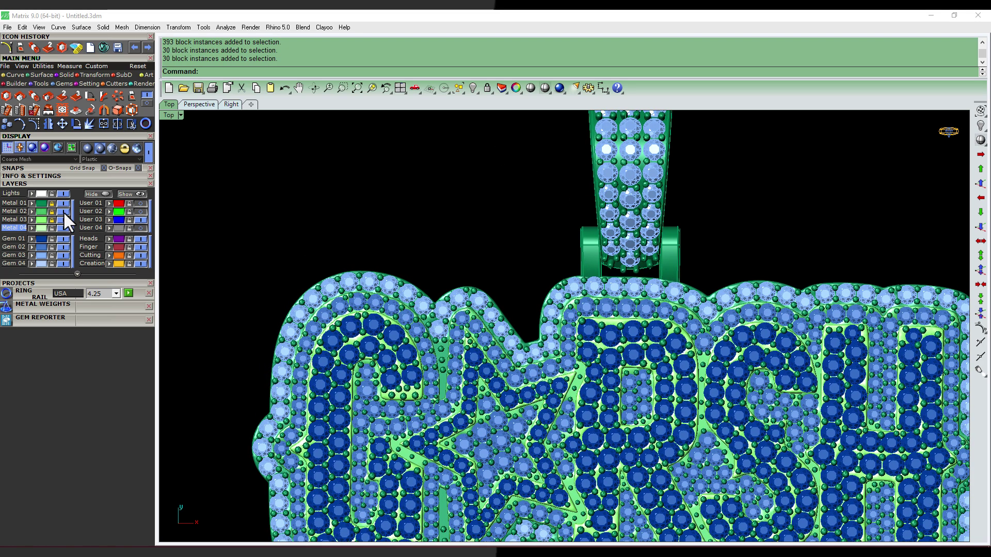
{"action": "left_click", "coordinate": [63, 220]}
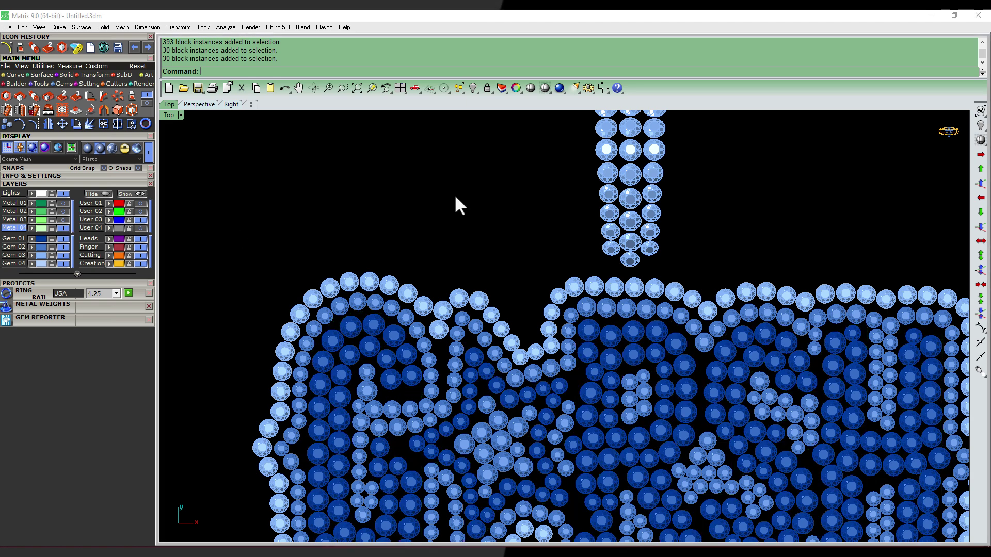
{"action": "scroll", "coordinate": [459, 205], "scroll_direction": "down", "scroll_amount": 4}
{"action": "left_click", "coordinate": [51, 203]}
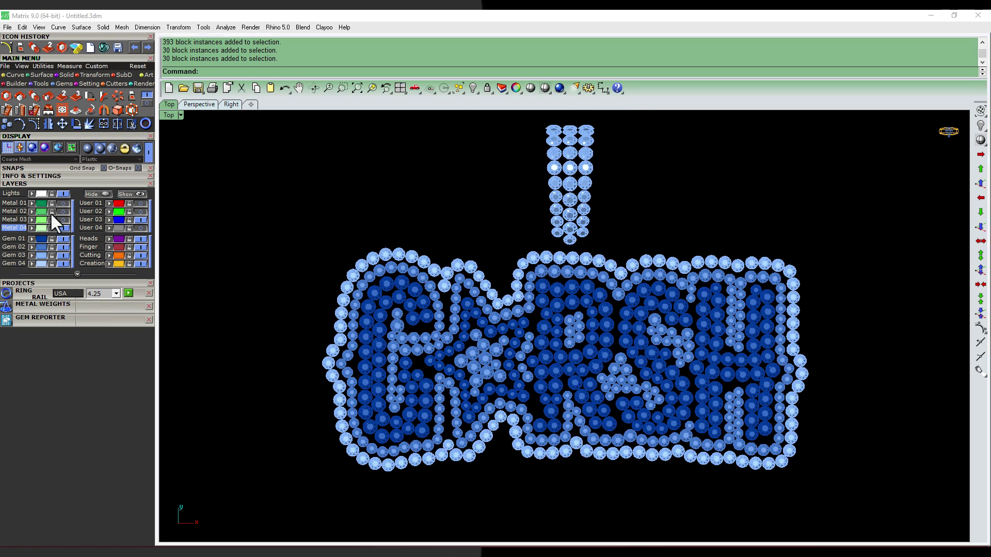
{"action": "scroll", "coordinate": [397, 258], "scroll_direction": "up", "scroll_amount": 2}
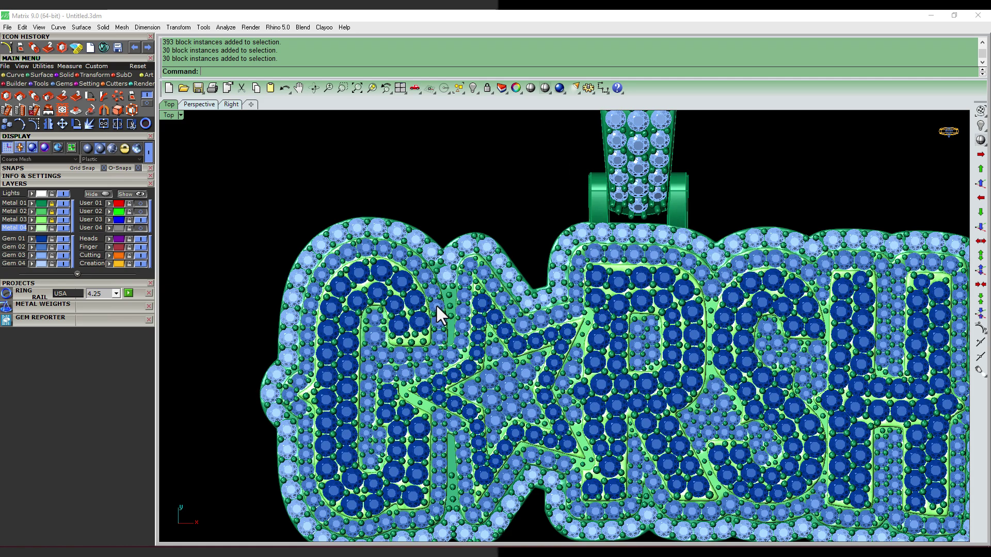
{"action": "right_click_drag", "start_coordinate": [507, 321], "coordinate": [479, 289]}
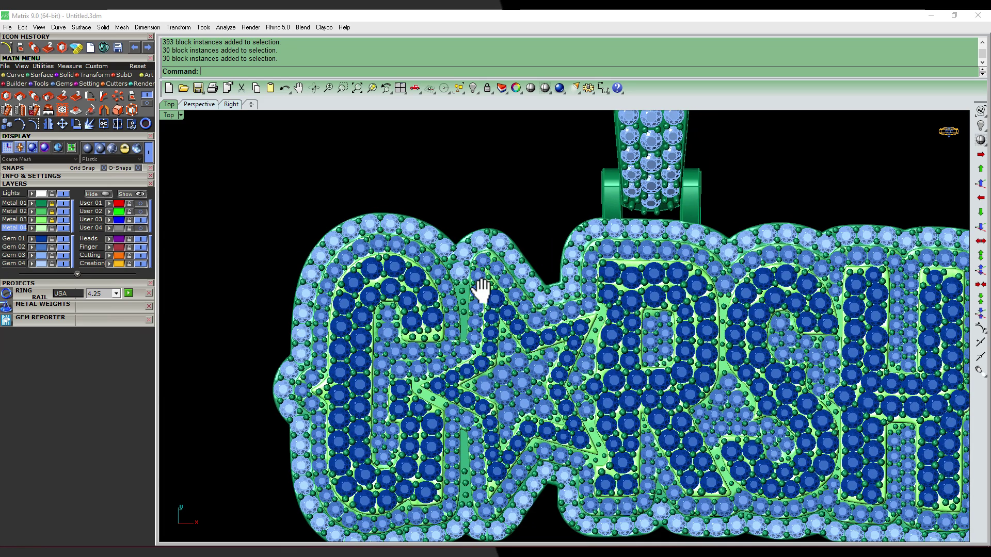
Step: Select the star gems and all letter gems and ungroup them
{"action": "scroll", "coordinate": [436, 327], "scroll_direction": "up", "scroll_amount": 3}
{"action": "left_click", "coordinate": [434, 321]}
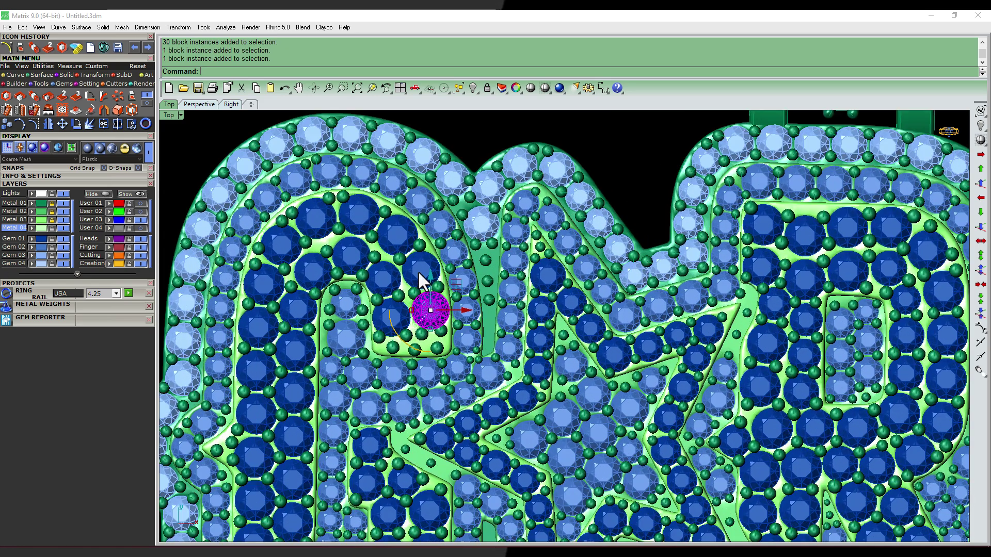
{"action": "left_click_drag", "start_coordinate": [434, 321], "coordinate": [362, 225]}
{"action": "scroll", "coordinate": [516, 300], "scroll_direction": "down", "scroll_amount": 4}
{"action": "left_click", "coordinate": [515, 297]}
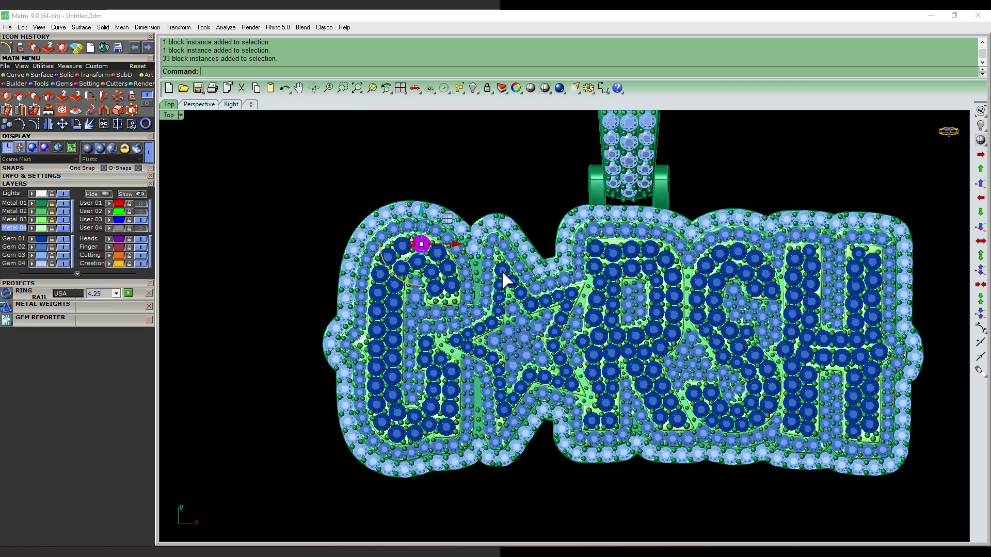
{"action": "left_click", "coordinate": [45, 236]}
{"action": "right_click_drag", "start_coordinate": [564, 298], "coordinate": [535, 292]}
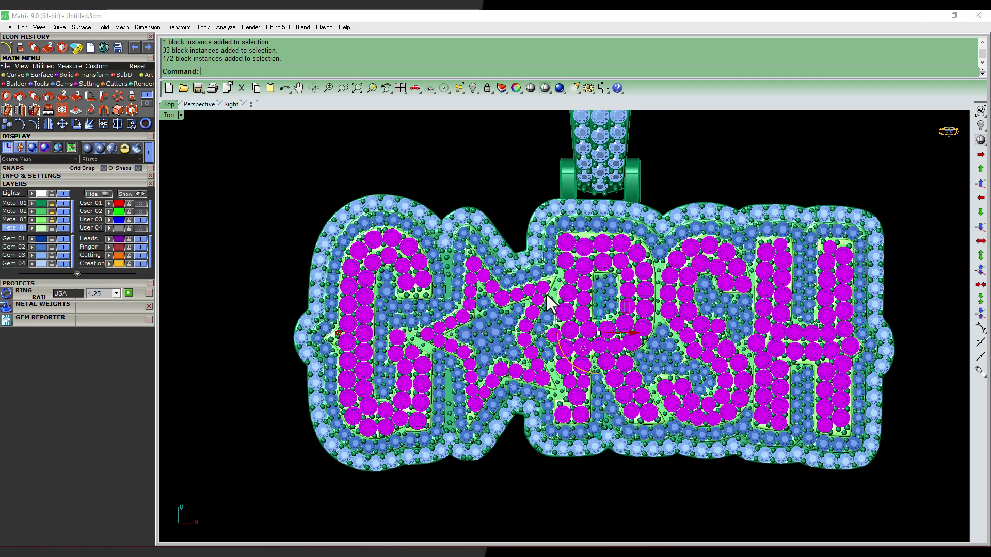
{"action": "key", "text": "ctrl+shift+g"}
{"action": "key", "text": "ctrl+shift+g"}
{"action": "key", "text": "ctrl+shift+g"}
{"action": "key", "text": "Escape"}
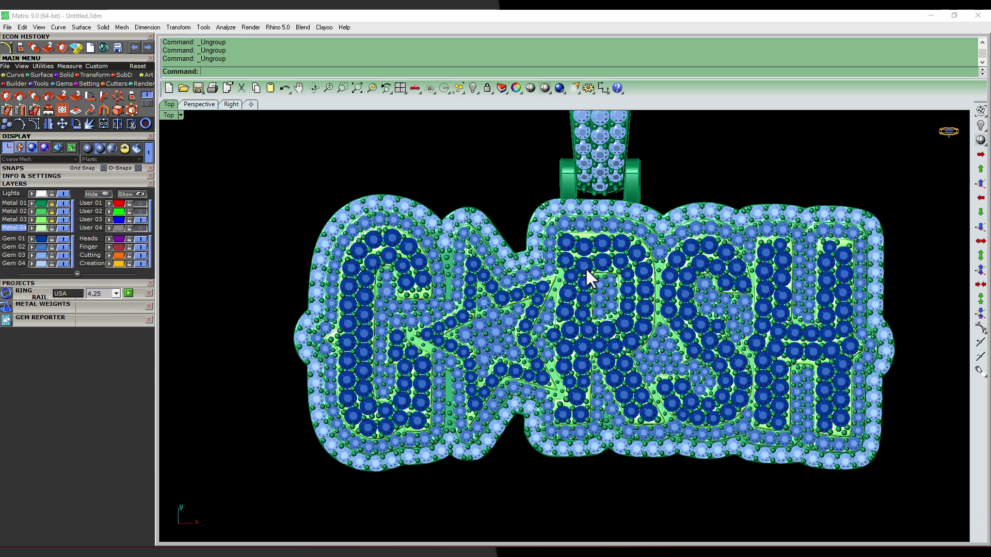
Step: Hide the Gem 02, Gem 03, Metal 02 and Metal 01 layers
{"action": "scroll", "coordinate": [585, 267], "scroll_direction": "up", "scroll_amount": 3}
{"action": "left_click", "coordinate": [578, 271]}
{"action": "scroll", "coordinate": [555, 301], "scroll_direction": "down", "scroll_amount": 2}
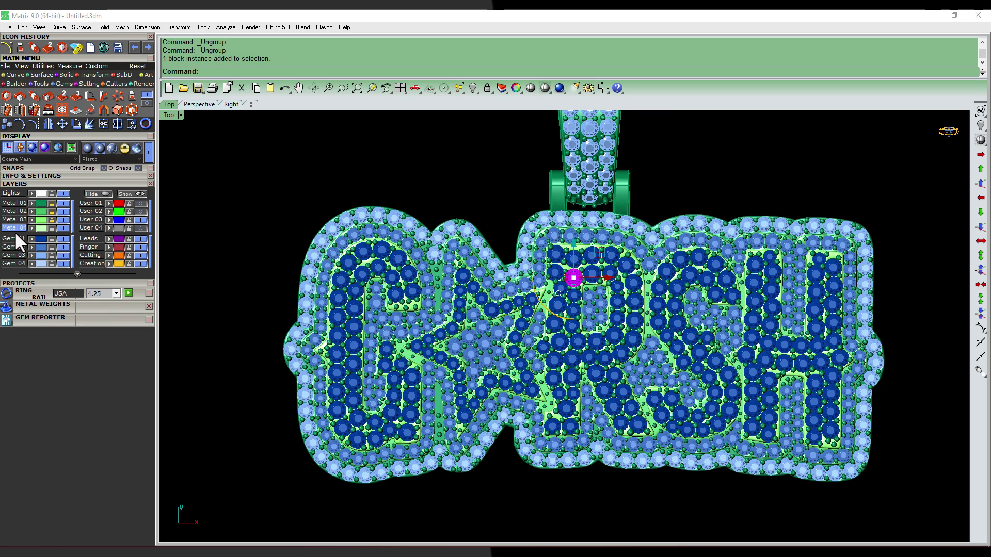
{"action": "left_click", "coordinate": [63, 247]}
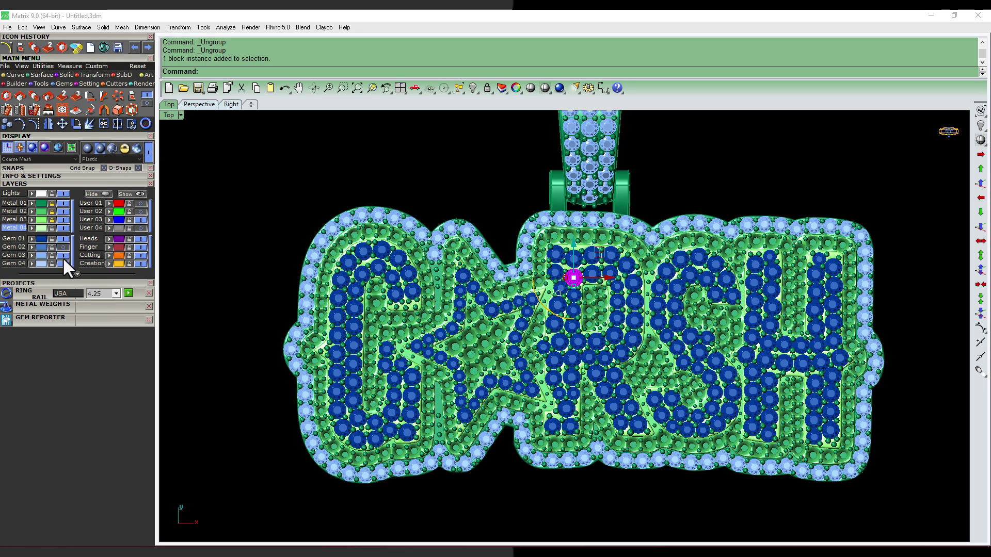
{"action": "left_click", "coordinate": [63, 255]}
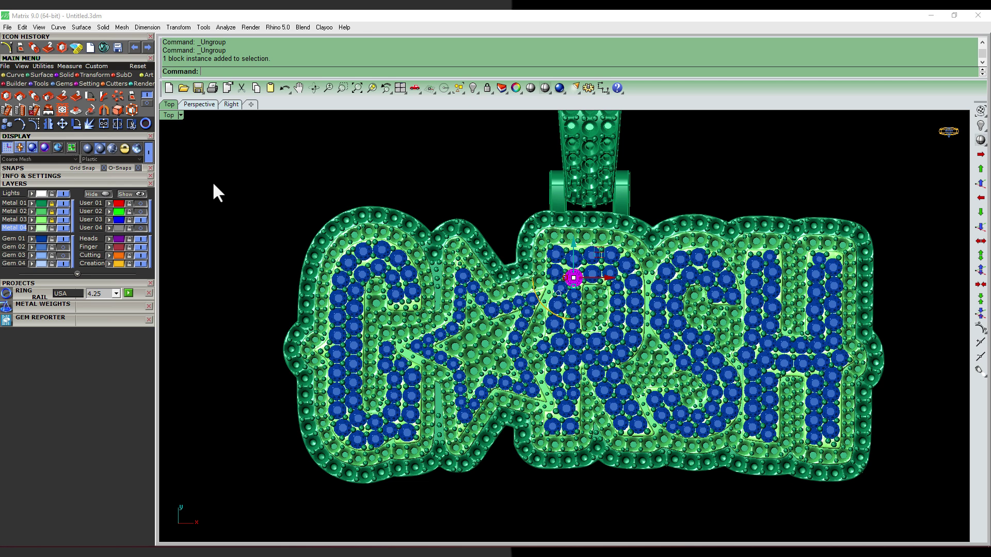
{"action": "left_click", "coordinate": [61, 211]}
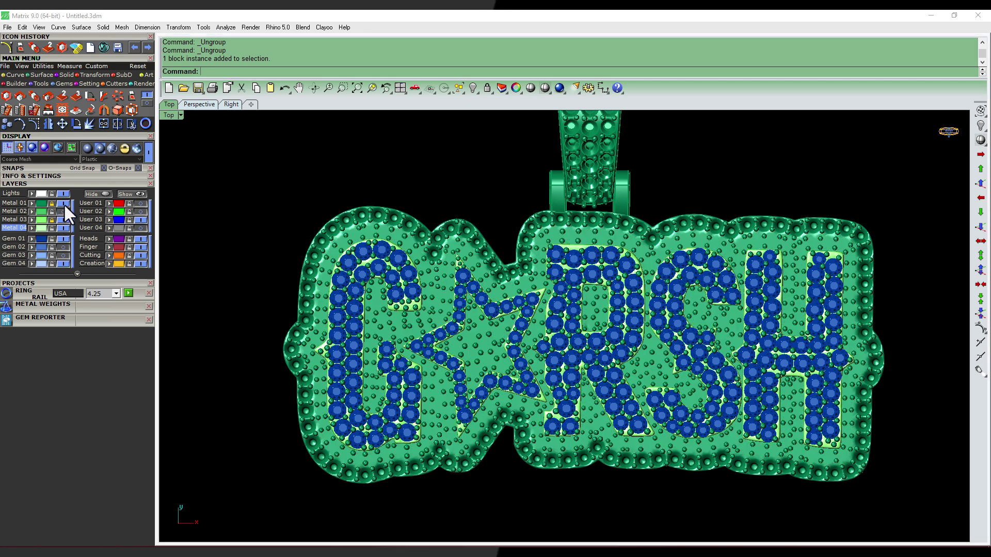
{"action": "left_click", "coordinate": [63, 204]}
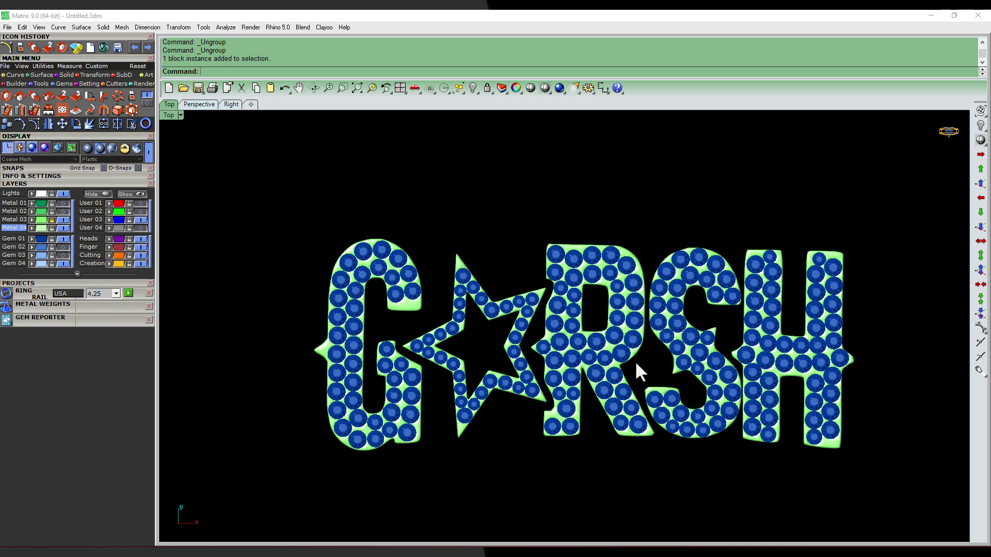
{"action": "scroll", "coordinate": [635, 364], "scroll_direction": "up", "scroll_amount": 2}
{"action": "scroll", "coordinate": [536, 345], "scroll_direction": "up", "scroll_amount": 1}
{"action": "left_click", "coordinate": [299, 250]}
{"action": "left_click", "coordinate": [294, 274]}
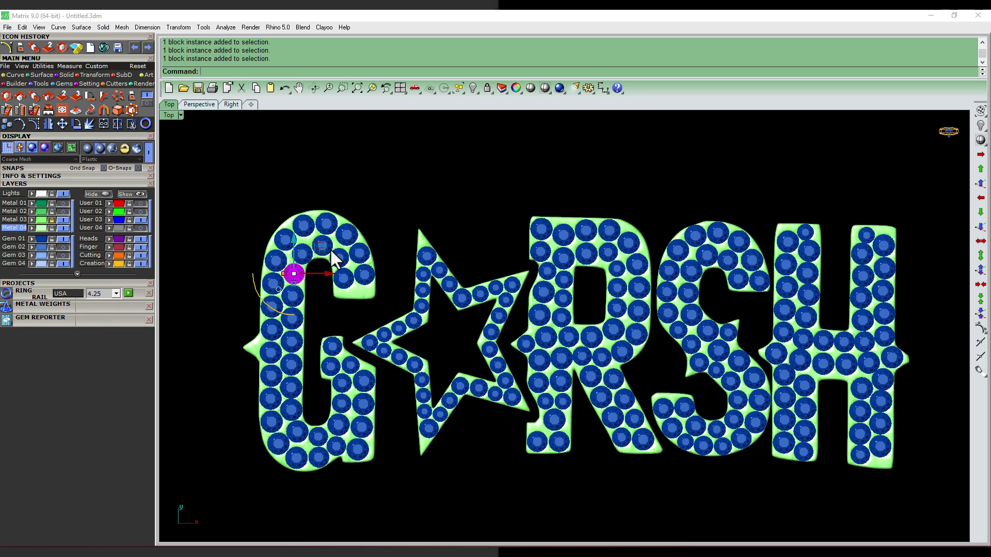
{"action": "scroll", "coordinate": [348, 283], "scroll_direction": "up", "scroll_amount": 1}
{"action": "right_click_drag", "start_coordinate": [349, 283], "coordinate": [356, 267]}
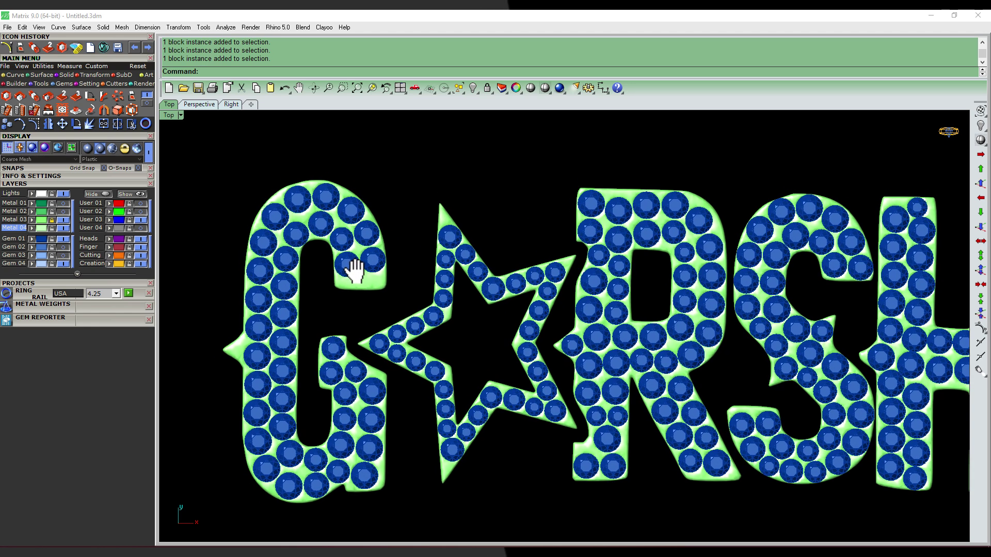
{"action": "left_click", "coordinate": [341, 240], "text": "shift"}
{"action": "left_click", "coordinate": [321, 223], "text": "shift"}
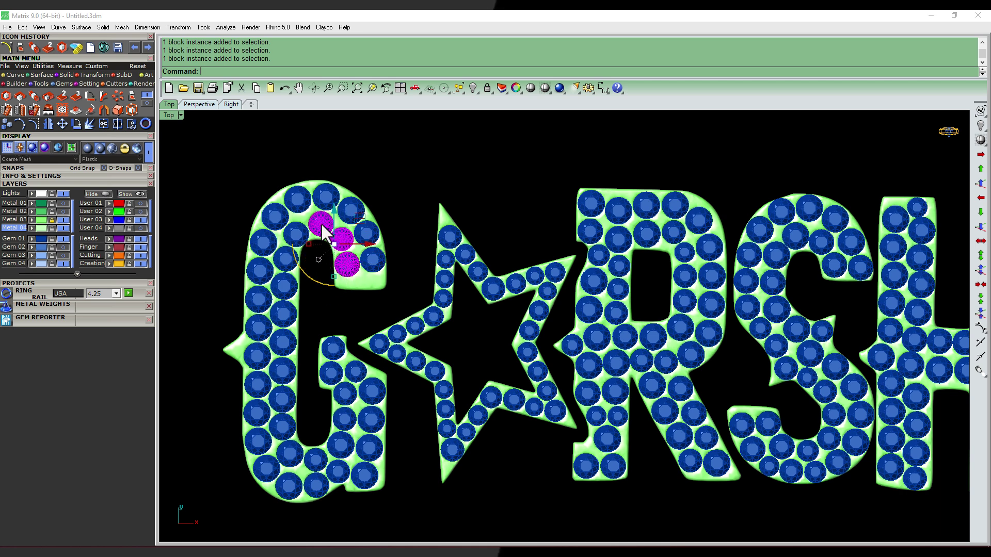
{"action": "left_click", "coordinate": [295, 235], "text": "shift"}
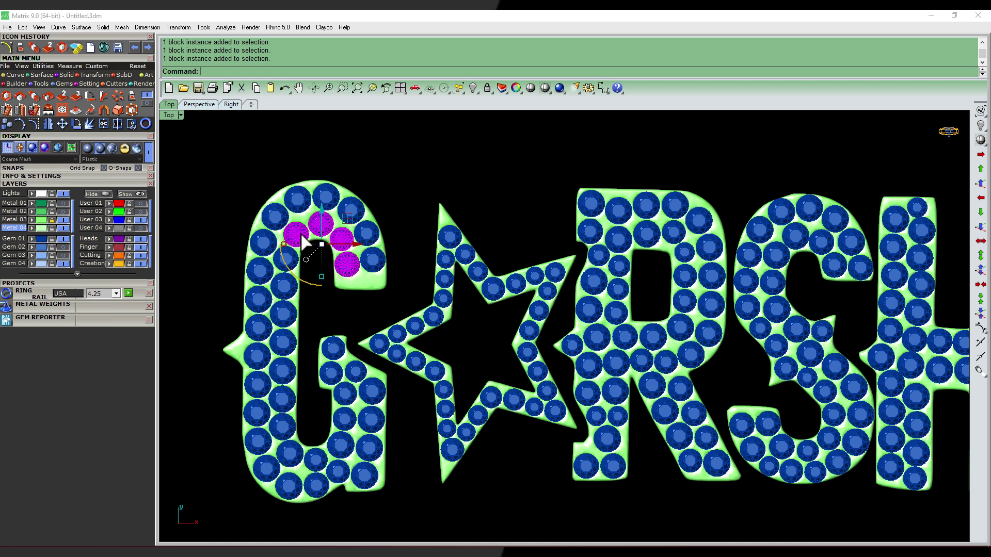
{"action": "left_click", "coordinate": [283, 286], "text": "shift"}
{"action": "left_click", "coordinate": [283, 314], "text": "shift"}
{"action": "left_click", "coordinate": [284, 342], "text": "shift"}
{"action": "scroll", "coordinate": [355, 231], "scroll_direction": "up", "scroll_amount": 2}
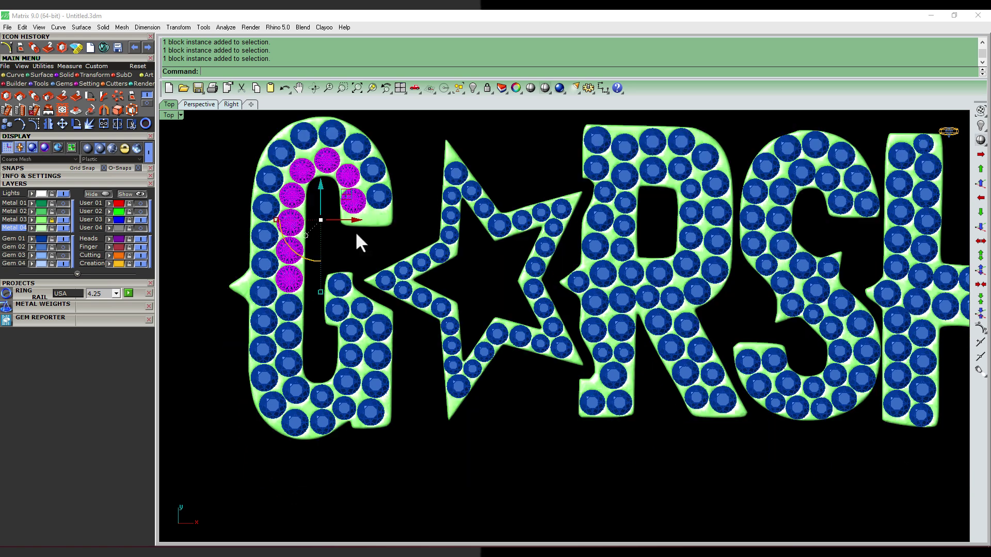
{"action": "left_click_drag", "start_coordinate": [280, 404], "coordinate": [282, 404], "text": "shift"}
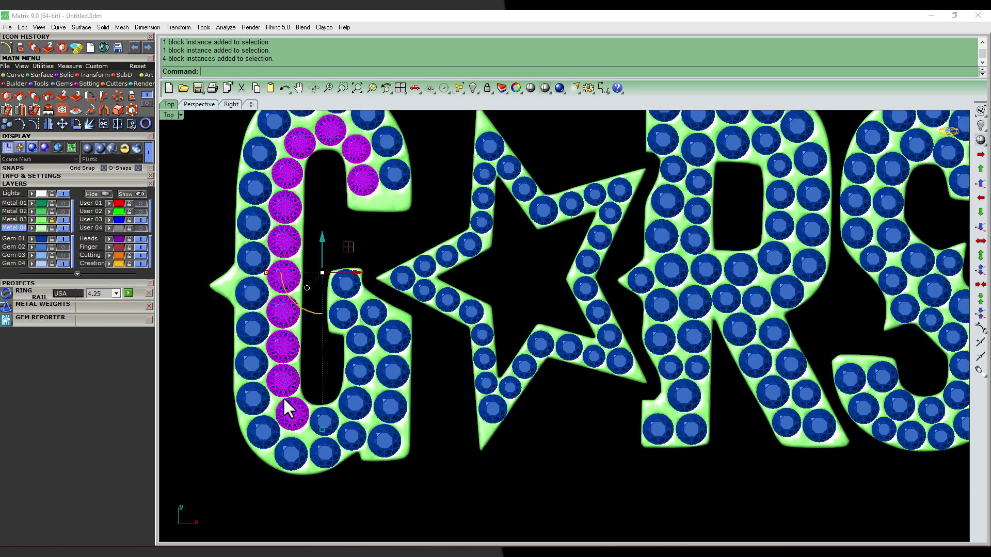
{"action": "left_click", "coordinate": [323, 410], "text": "shift"}
{"action": "left_click", "coordinate": [355, 401], "text": "shift"}
{"action": "left_click", "coordinate": [357, 367], "text": "shift"}
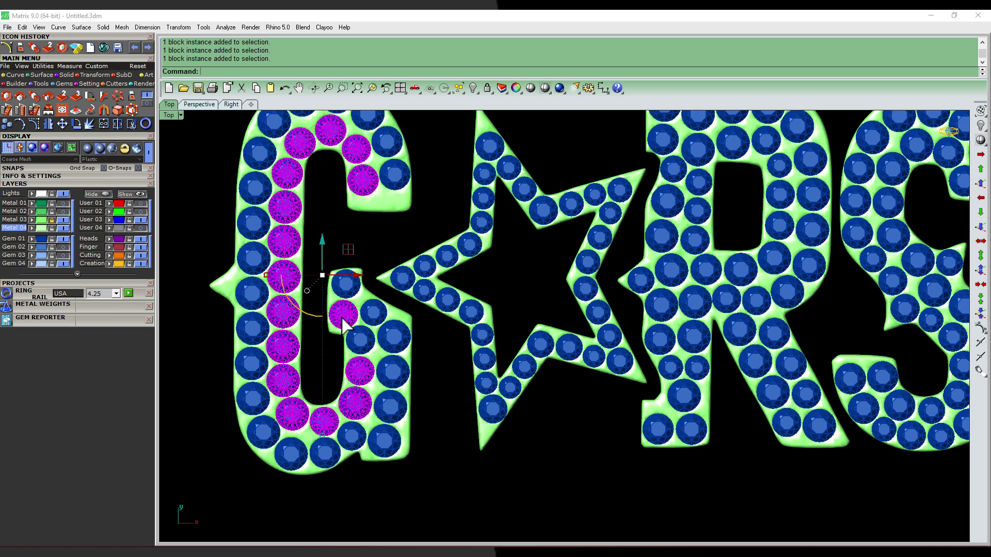
{"action": "right_click_drag", "start_coordinate": [326, 195], "coordinate": [325, 265]}
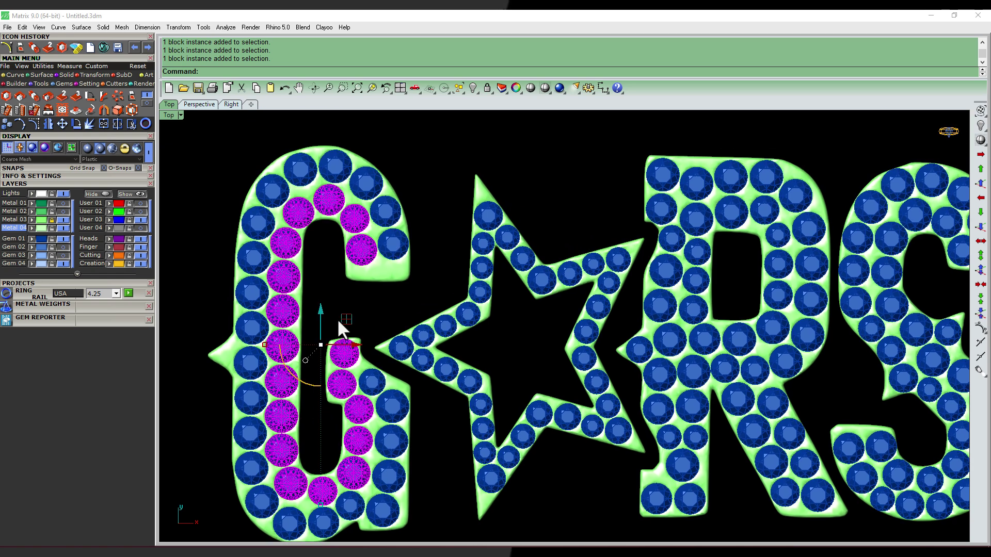
{"action": "left_click_drag", "start_coordinate": [224, 176], "coordinate": [274, 513]}
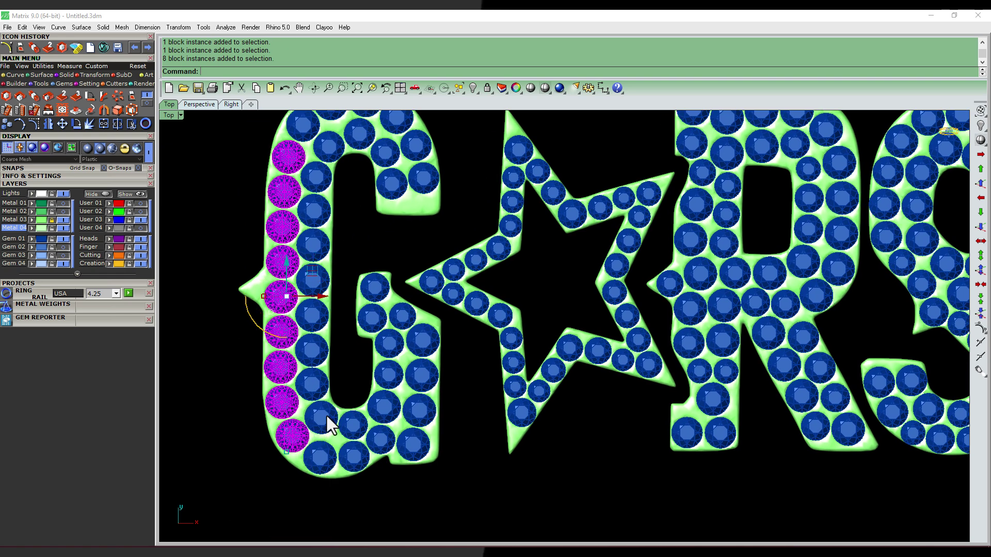
{"action": "left_click", "coordinate": [292, 436], "text": "shift"}
{"action": "right_click_drag", "start_coordinate": [268, 532], "coordinate": [277, 491]}
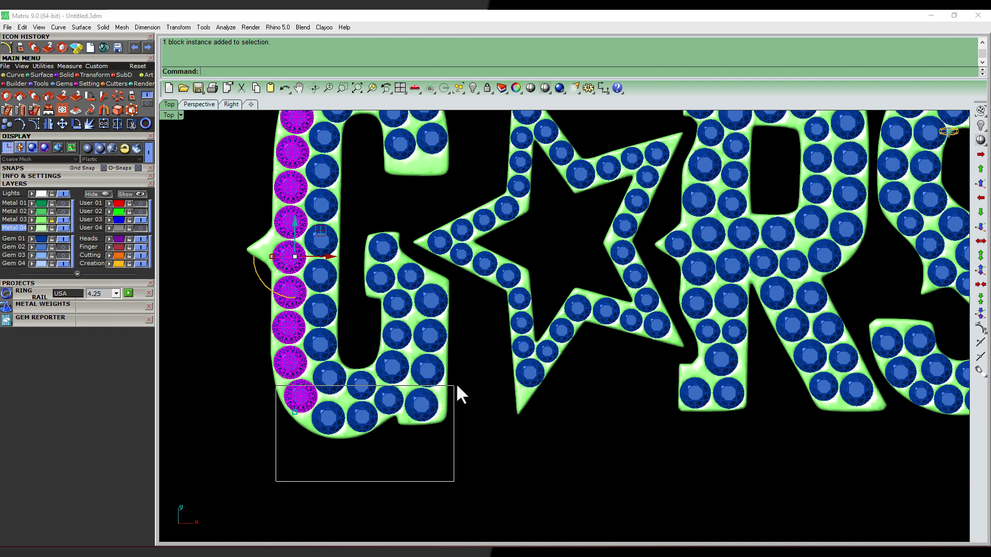
{"action": "left_click_drag", "start_coordinate": [274, 480], "coordinate": [454, 382], "text": "shift"}
{"action": "left_click", "coordinate": [429, 335], "text": "shift"}
{"action": "left_click", "coordinate": [431, 301], "text": "shift"}
{"action": "left_click", "coordinate": [410, 276], "text": "shift"}
{"action": "left_click", "coordinate": [381, 247], "text": "shift"}
{"action": "right_click_drag", "start_coordinate": [394, 207], "coordinate": [428, 390]}
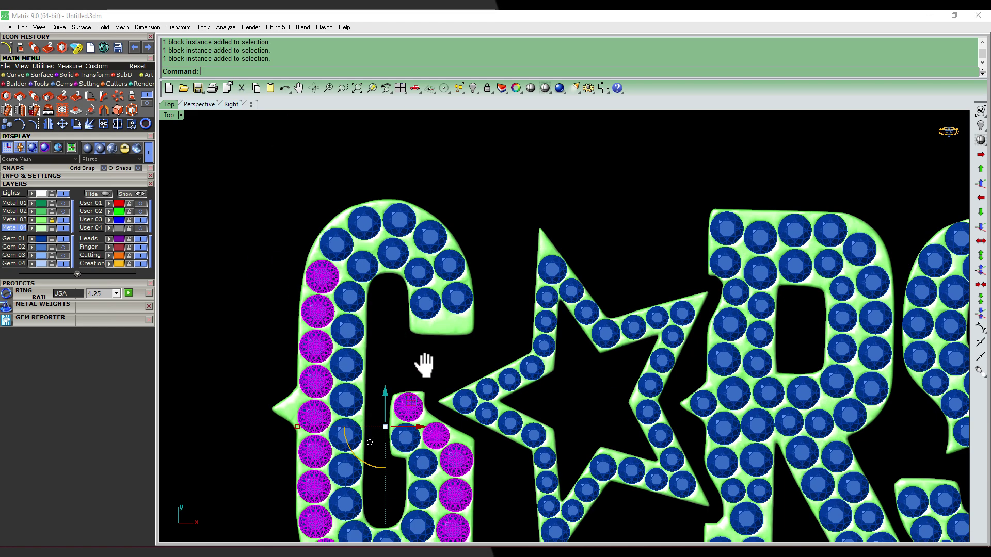
{"action": "left_click_drag", "start_coordinate": [287, 199], "coordinate": [392, 292], "text": "shift"}
{"action": "left_click_drag", "start_coordinate": [349, 161], "coordinate": [454, 288], "text": "shift"}
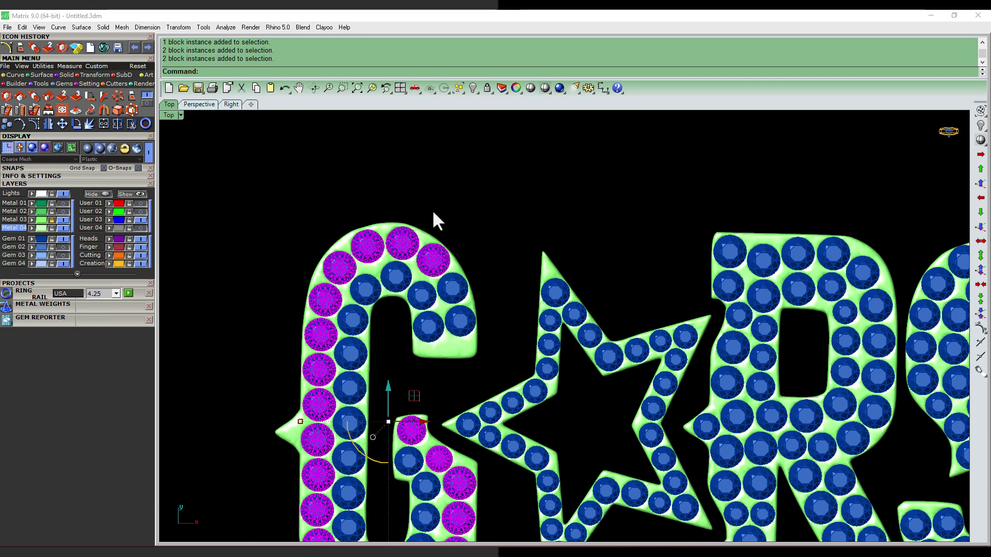
{"action": "left_click_drag", "start_coordinate": [424, 197], "coordinate": [490, 342], "text": "shift"}
{"action": "scroll", "coordinate": [432, 236], "scroll_direction": "down", "scroll_amount": 1}
{"action": "scroll", "coordinate": [442, 271], "scroll_direction": "down", "scroll_amount": 2}
{"action": "scroll", "coordinate": [428, 232], "scroll_direction": "up", "scroll_amount": 2}
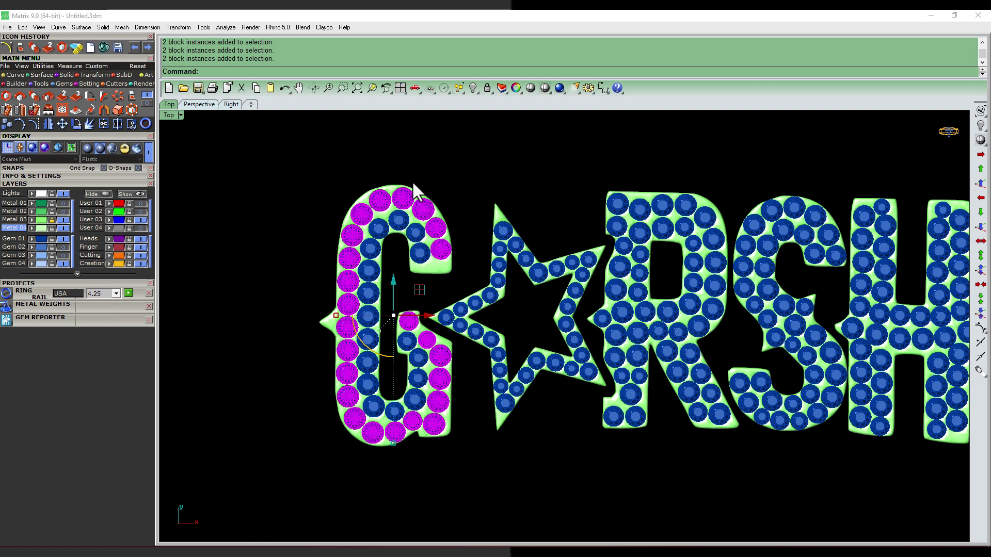
{"action": "right_click_drag", "start_coordinate": [384, 367], "coordinate": [355, 379]}
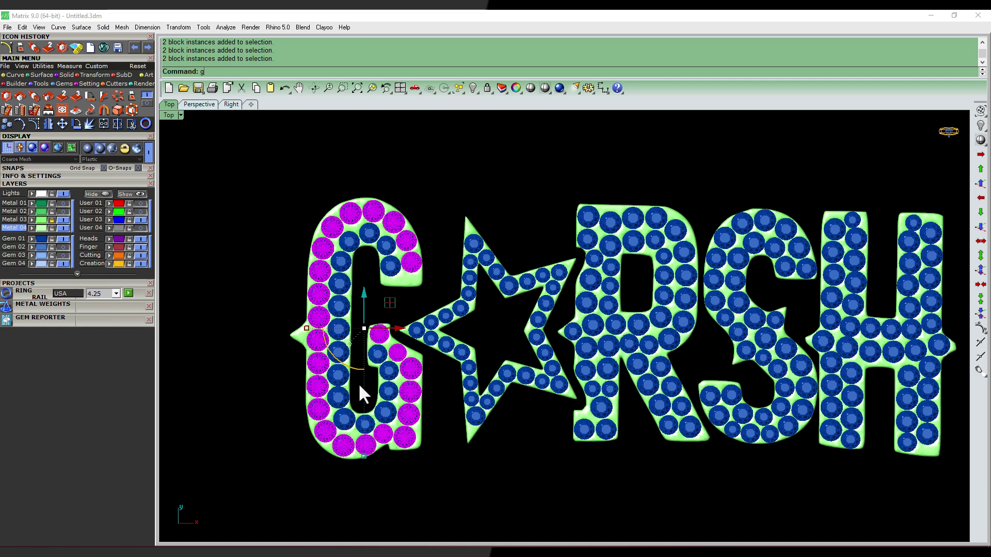
{"action": "type", "text": "g"}
{"action": "key", "text": "Return"}
{"action": "left_click", "coordinate": [436, 479]}
{"action": "key", "text": "ctrl+z"}
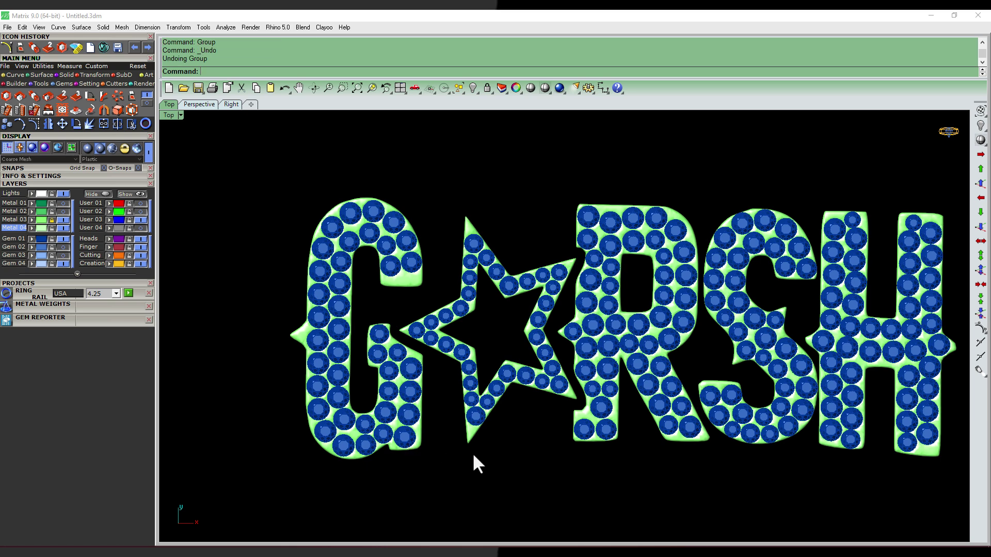
{"action": "left_click", "coordinate": [482, 378]}
{"action": "left_click", "coordinate": [503, 481]}
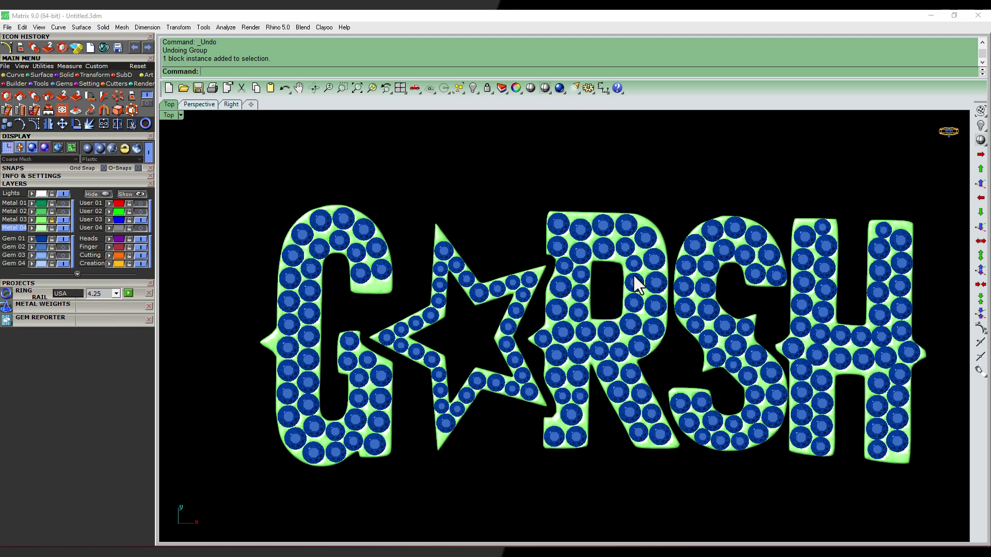
{"action": "mouse_move", "coordinate": [482, 324]}
{"action": "right_mouse_down"}
{"action": "mouse_move", "coordinate": [471, 410]}
{"action": "mouse_move", "coordinate": [547, 329]}
{"action": "right_mouse_up"}
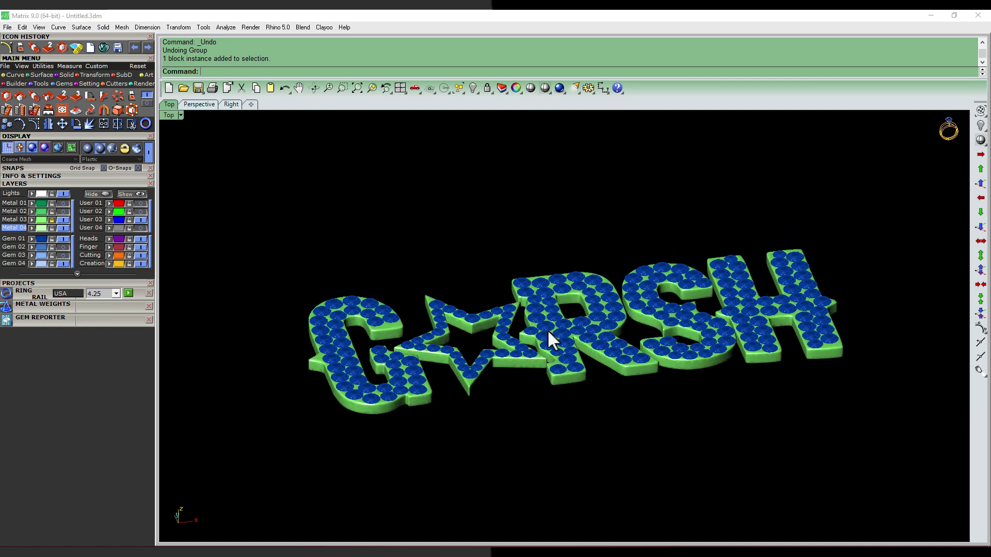
{"action": "key", "text": "F1"}
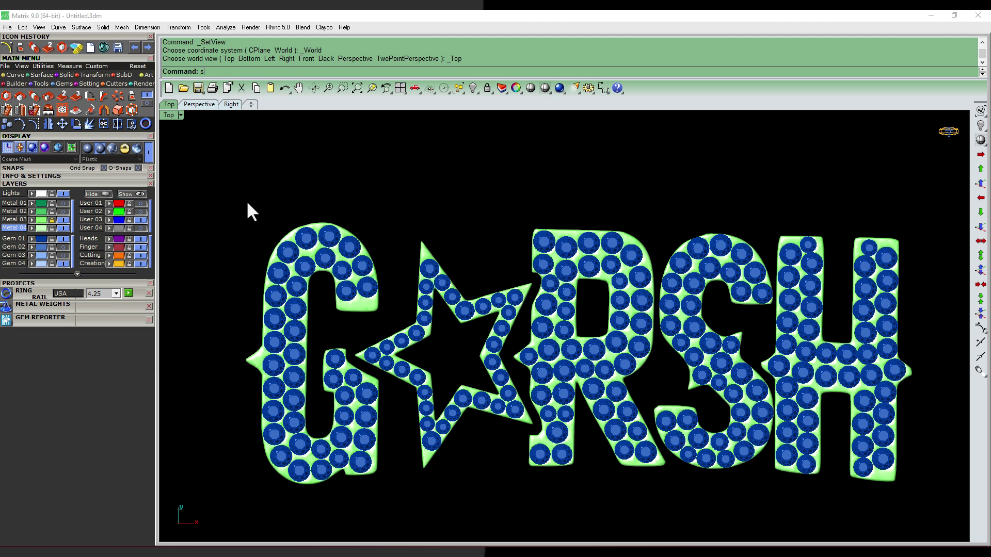
Step: Start SelBrush and reduce its brush width from 40 to 20
{"action": "type", "text": "el"}
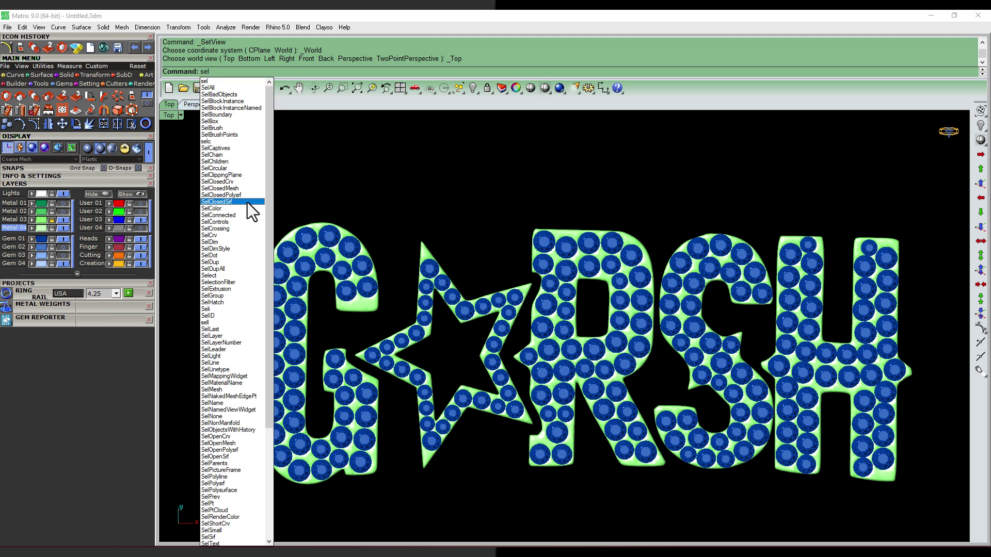
{"action": "type", "text": "br"}
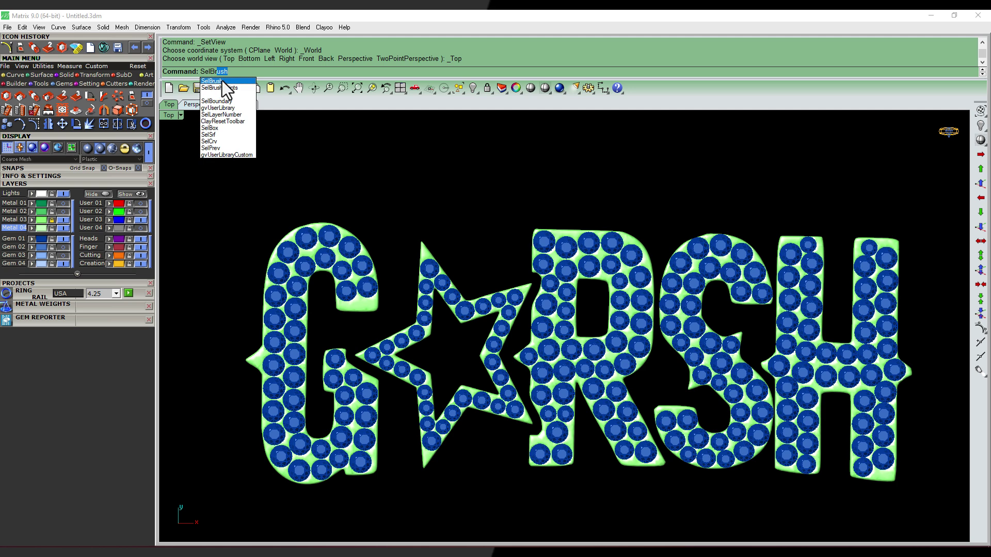
{"action": "left_click", "coordinate": [215, 82]}
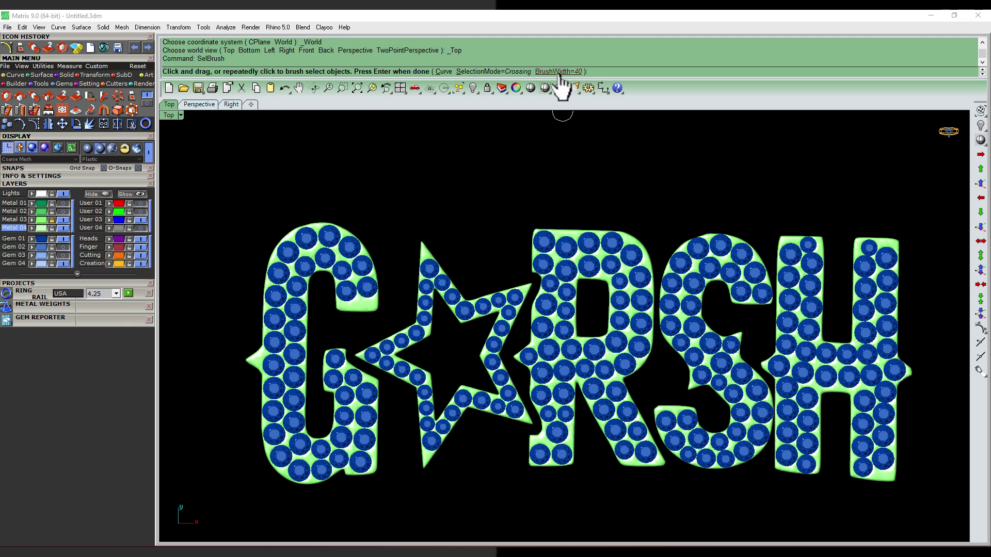
{"action": "left_click", "coordinate": [558, 73]}
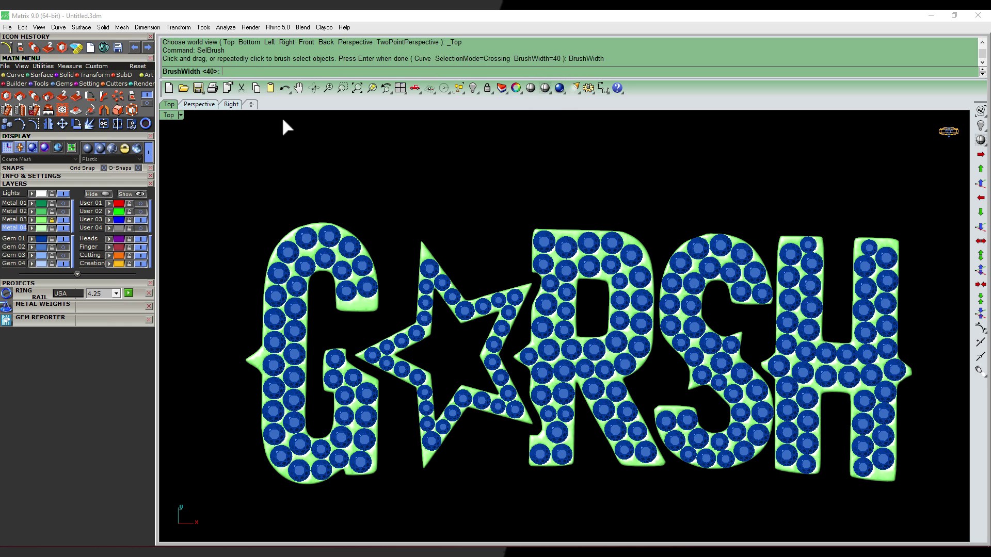
{"action": "type", "text": "20"}
{"action": "key", "text": "Return"}
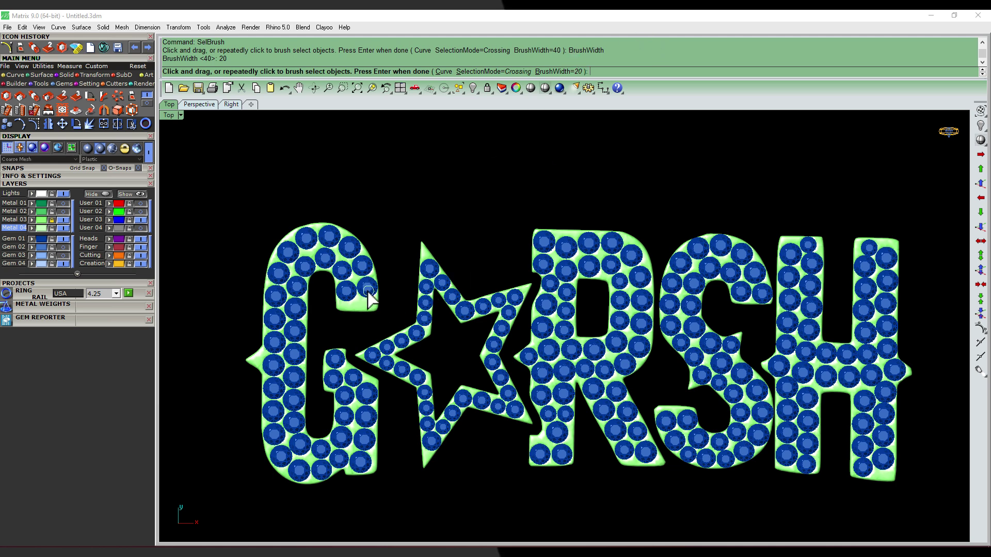
{"action": "left_click", "coordinate": [565, 72]}
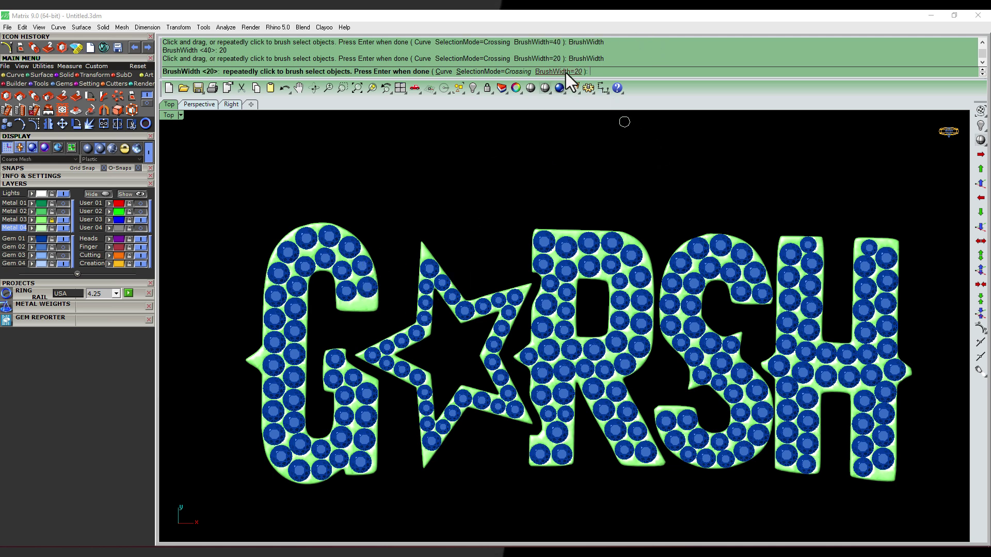
Step: Set brush width 15 and brush over the G's outer gems, then clear the attempt
{"action": "type", "text": "15"}
{"action": "key", "text": "Return"}
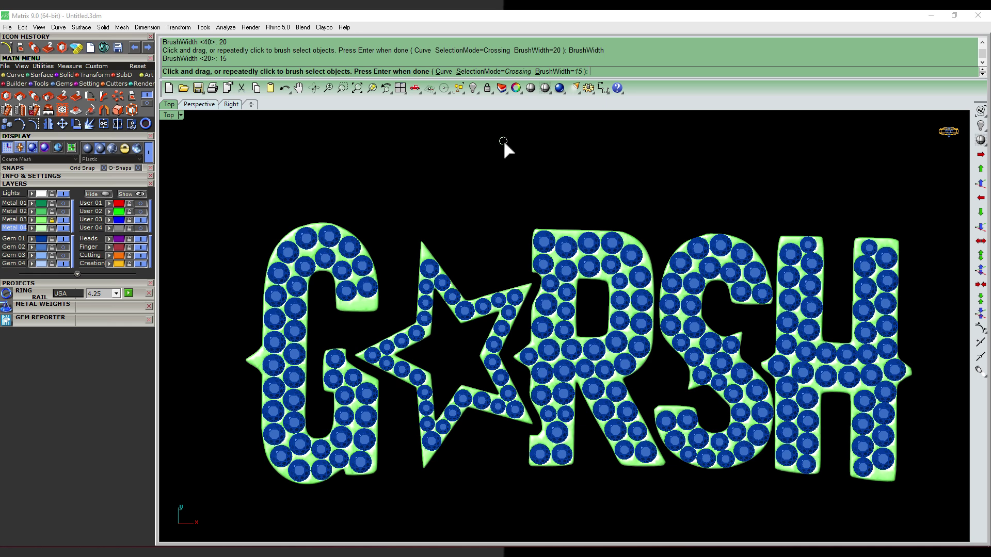
{"action": "scroll", "coordinate": [372, 280], "scroll_direction": "up", "scroll_amount": 1}
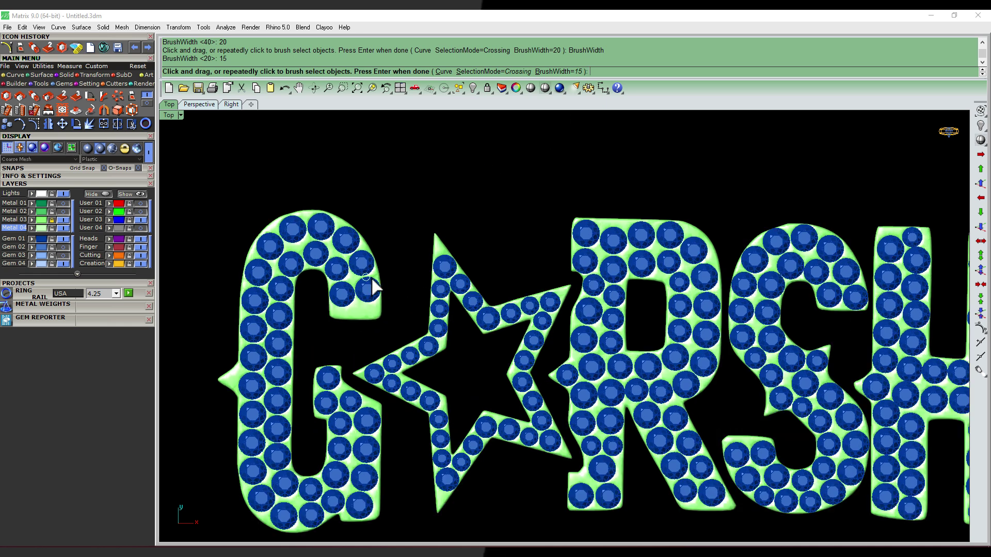
{"action": "scroll", "coordinate": [473, 256], "scroll_direction": "up", "scroll_amount": 2}
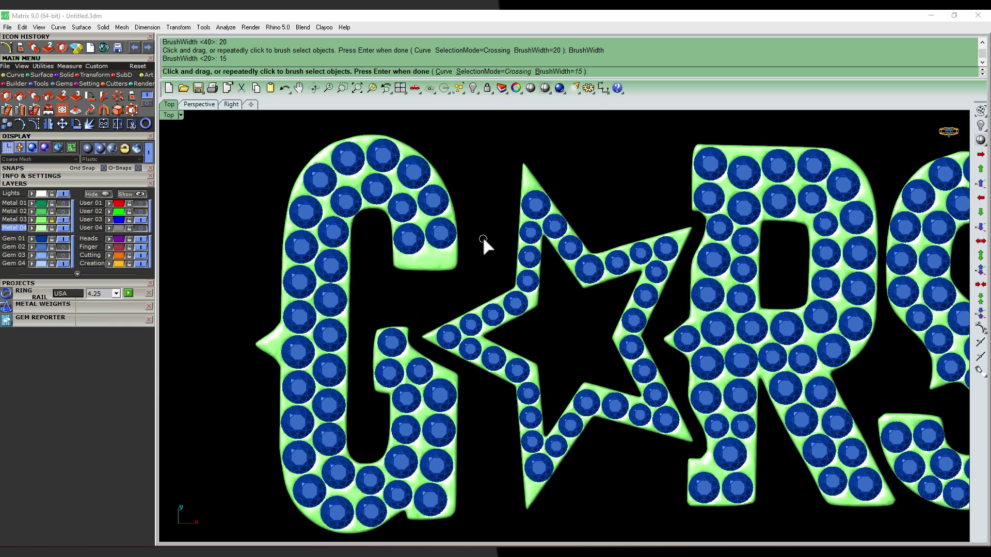
{"action": "scroll", "coordinate": [482, 236], "scroll_direction": "down", "scroll_amount": 1}
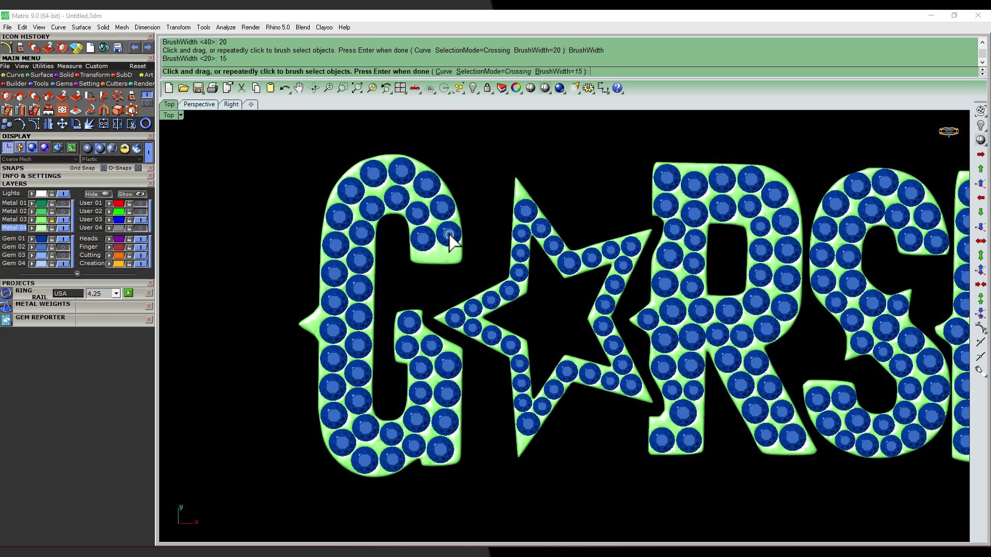
{"action": "mouse_move", "coordinate": [449, 236]}
{"action": "left_mouse_down"}
{"action": "mouse_move", "coordinate": [341, 318]}
{"action": "mouse_move", "coordinate": [345, 370]}
{"action": "left_mouse_up"}
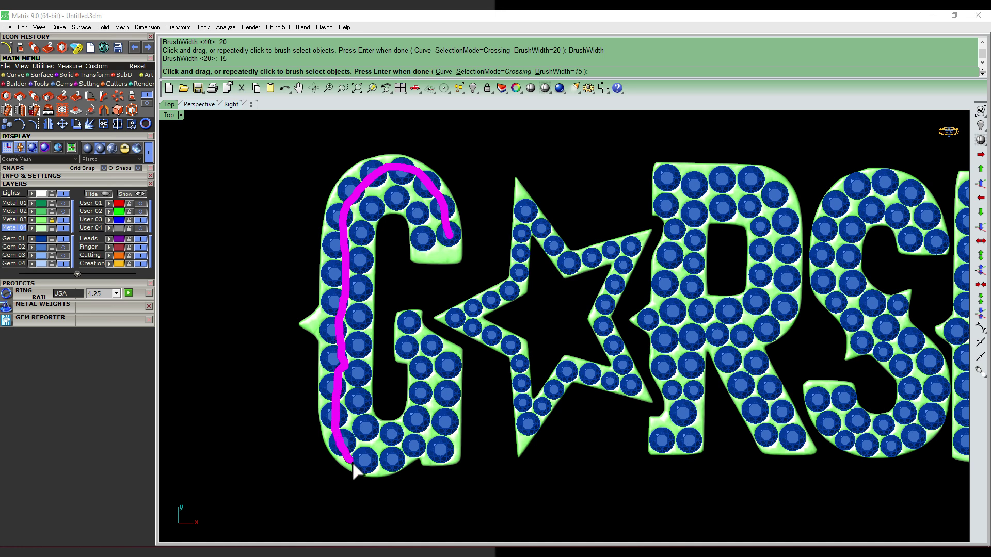
{"action": "left_click_drag", "start_coordinate": [403, 449], "coordinate": [408, 312]}
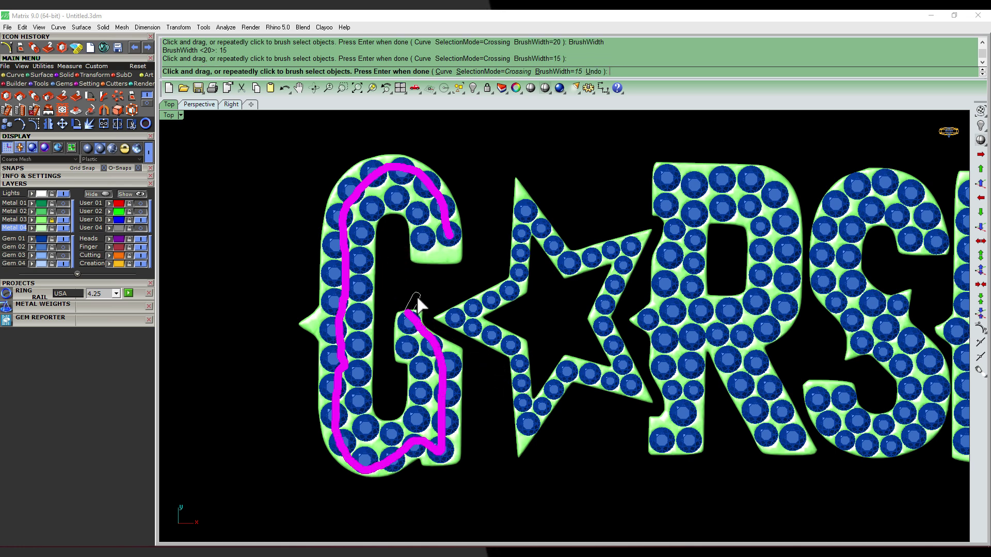
{"action": "key", "text": "Return"}
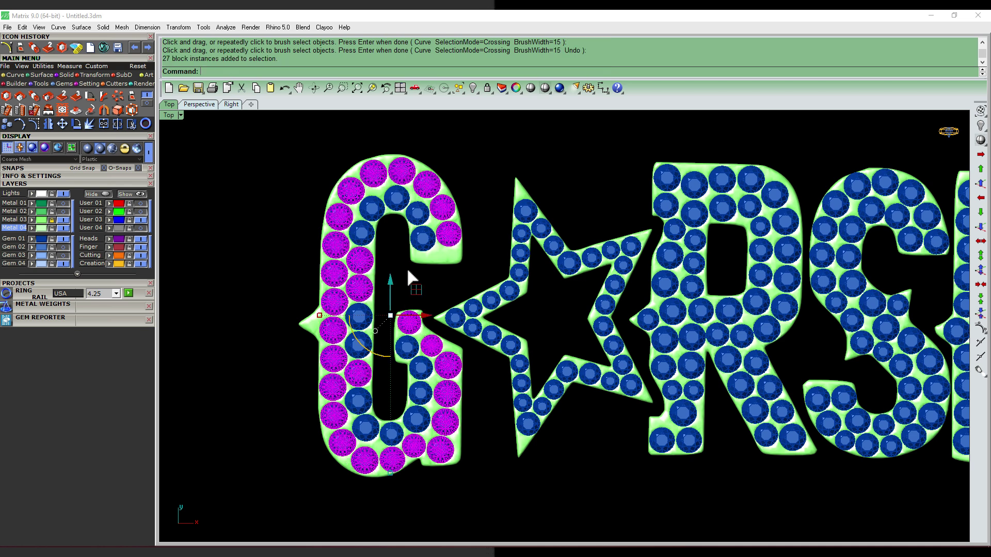
{"action": "key", "text": "Escape"}
Step: Re-brush the G's 24 outer-edge gems and group them with g
{"action": "key", "text": "Return"}
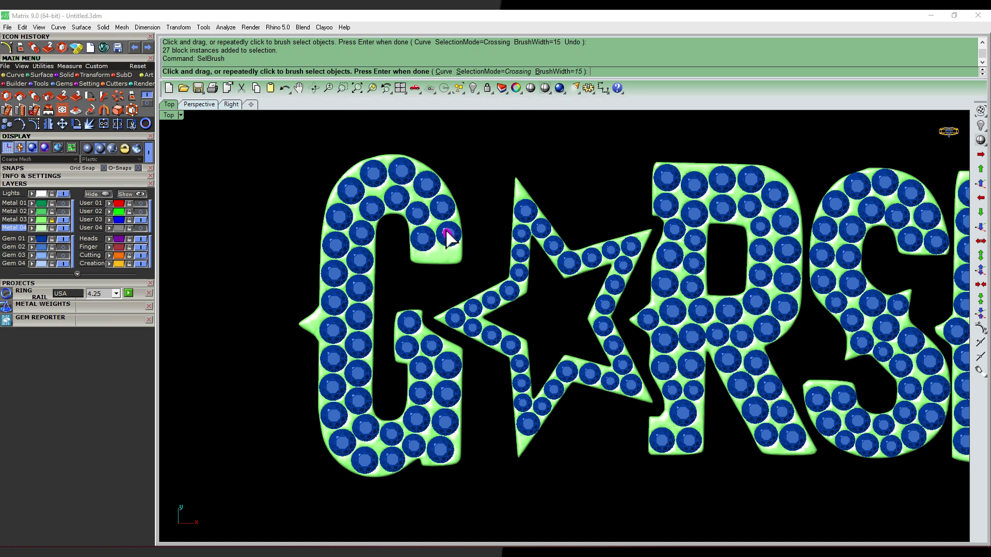
{"action": "mouse_move", "coordinate": [451, 235]}
{"action": "left_mouse_down"}
{"action": "mouse_move", "coordinate": [330, 253]}
{"action": "mouse_move", "coordinate": [381, 467]}
{"action": "mouse_move", "coordinate": [410, 319]}
{"action": "left_mouse_up"}
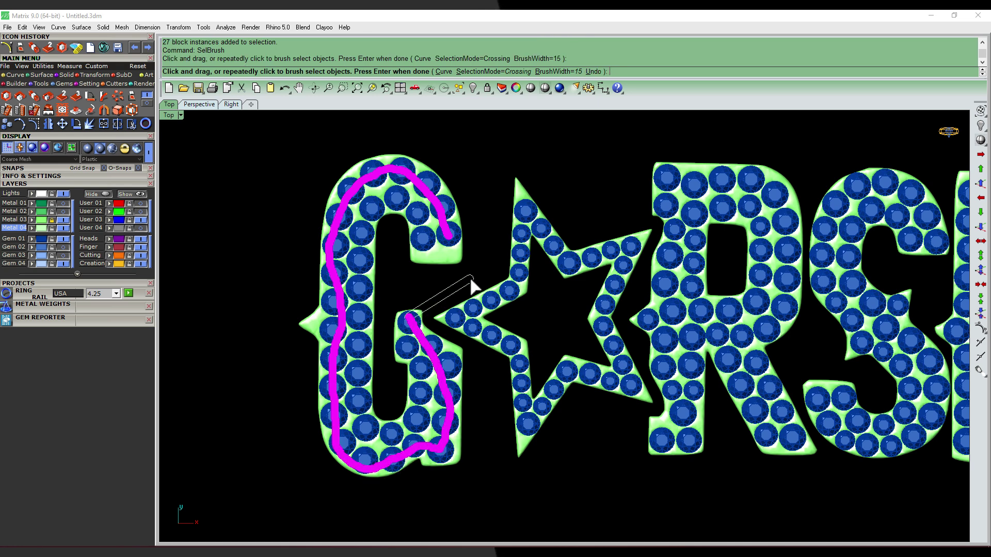
{"action": "key", "text": "Return"}
{"action": "type", "text": "g"}
{"action": "key", "text": "Return"}
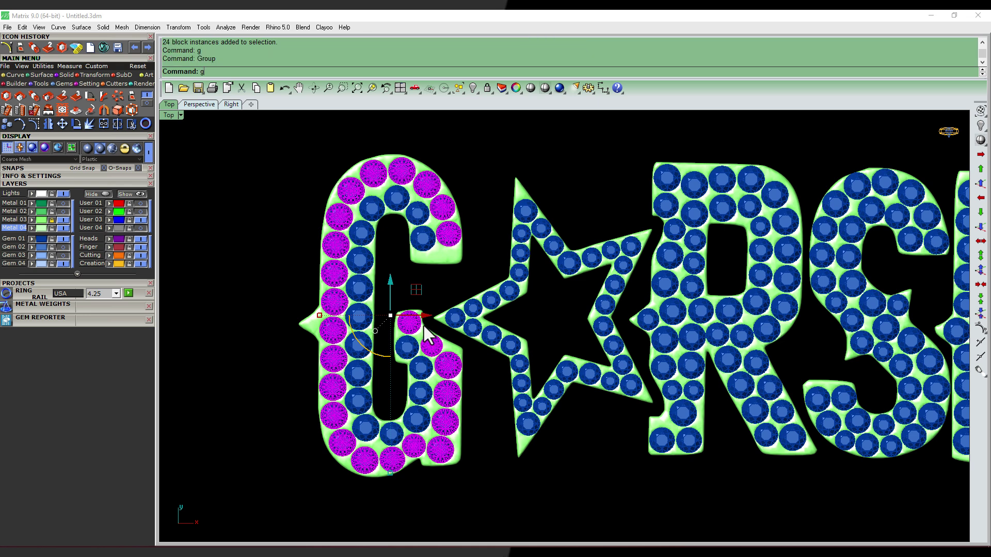
{"action": "key", "text": "Escape"}
{"action": "key", "text": "Return"}
Step: Add a picked gem to the group and cancel an empty Group prompt
{"action": "left_click", "coordinate": [424, 245]}
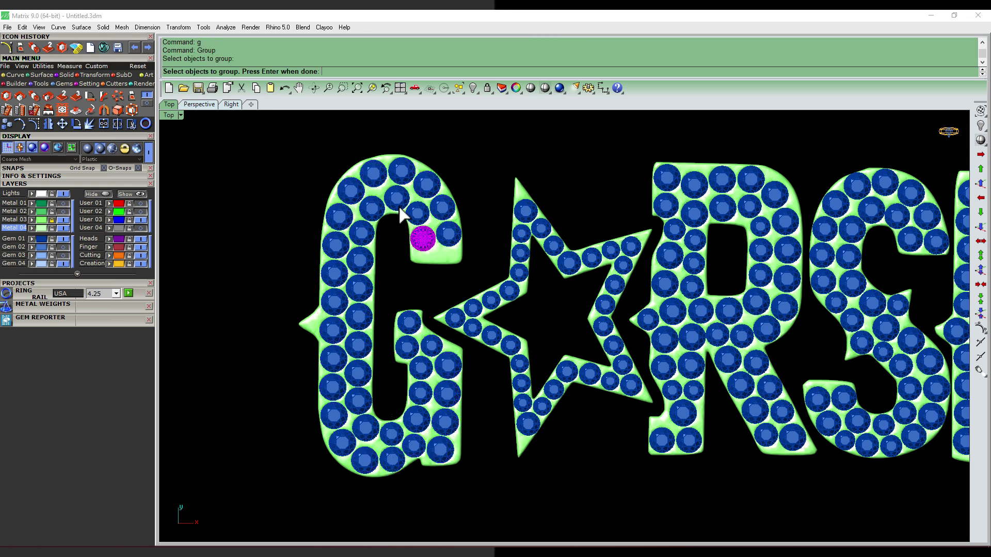
{"action": "key", "text": "Return"}
{"action": "type", "text": "g"}
{"action": "key", "text": "Return"}
{"action": "key", "text": "Escape"}
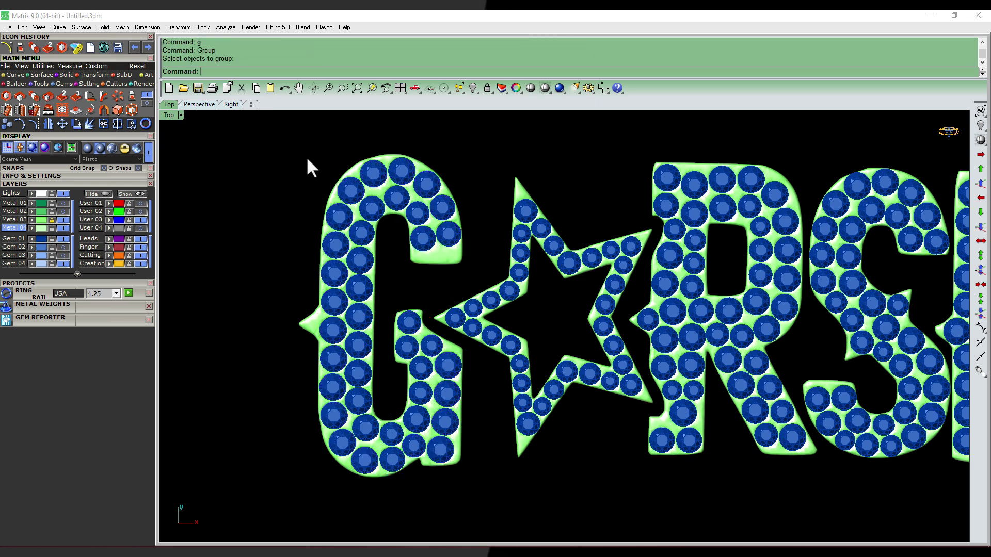
Step: Brush-select the G's gems along its top arc, bottom and inner side
{"action": "type", "text": "Sel"}
{"action": "type", "text": "Brush"}
{"action": "key", "text": "Return"}
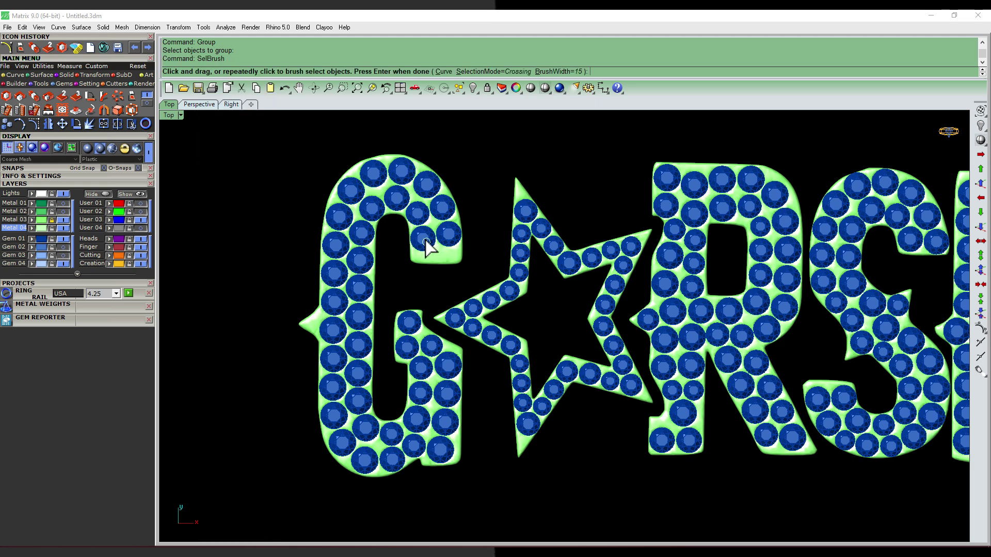
{"action": "left_click_drag", "start_coordinate": [425, 242], "coordinate": [363, 342]}
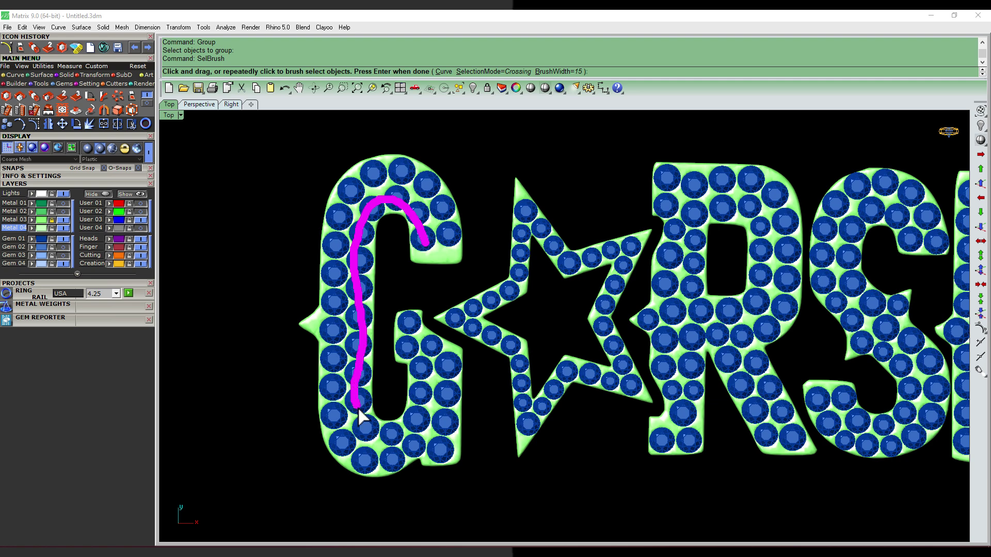
{"action": "left_click_drag", "start_coordinate": [358, 407], "coordinate": [405, 323]}
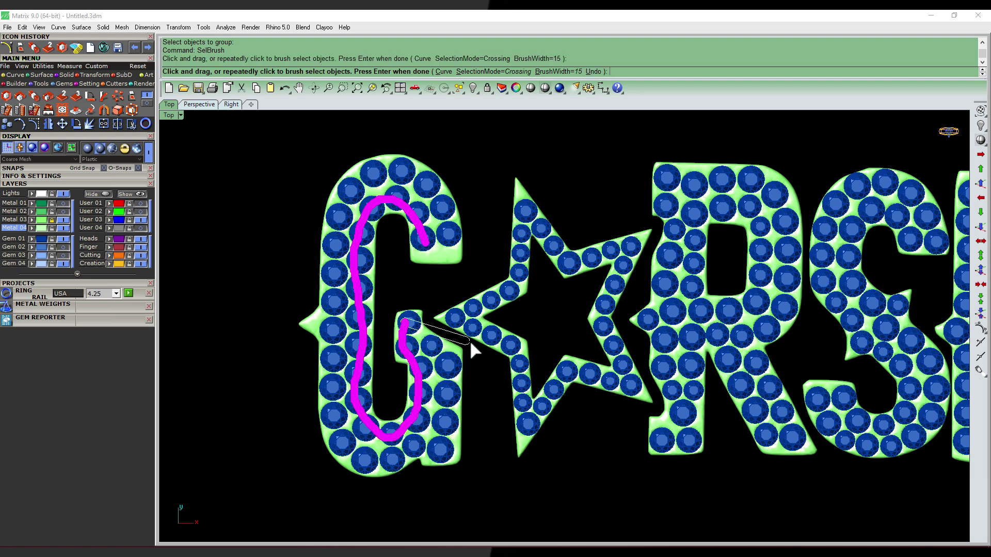
{"action": "key", "text": "Return"}
Step: Deselect the G's outer ring and group the remaining 18 inner-row gems
{"action": "scroll", "coordinate": [414, 329], "scroll_direction": "up", "scroll_amount": 3}
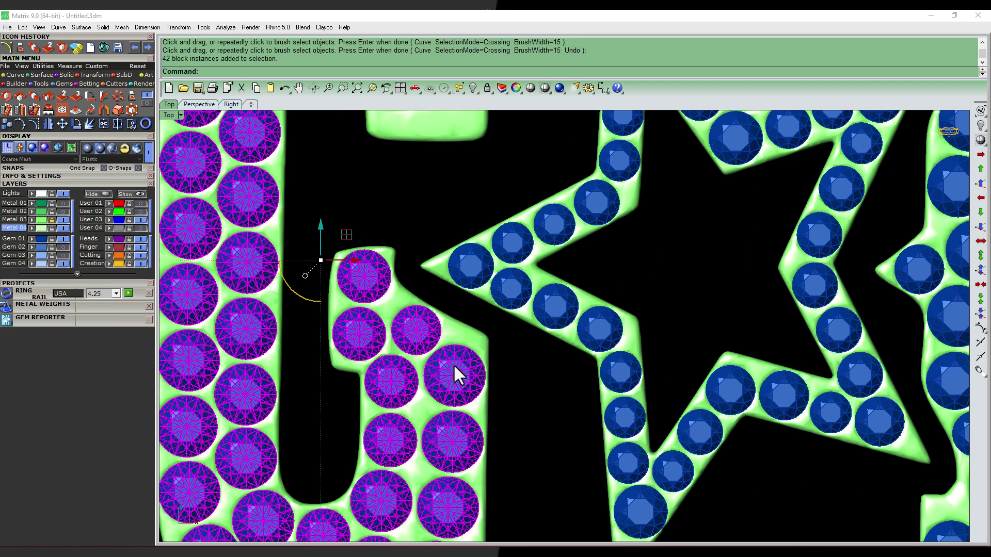
{"action": "left_click", "coordinate": [456, 364], "text": "ctrl"}
{"action": "scroll", "coordinate": [457, 363], "scroll_direction": "down", "scroll_amount": 5}
{"action": "type", "text": "g"}
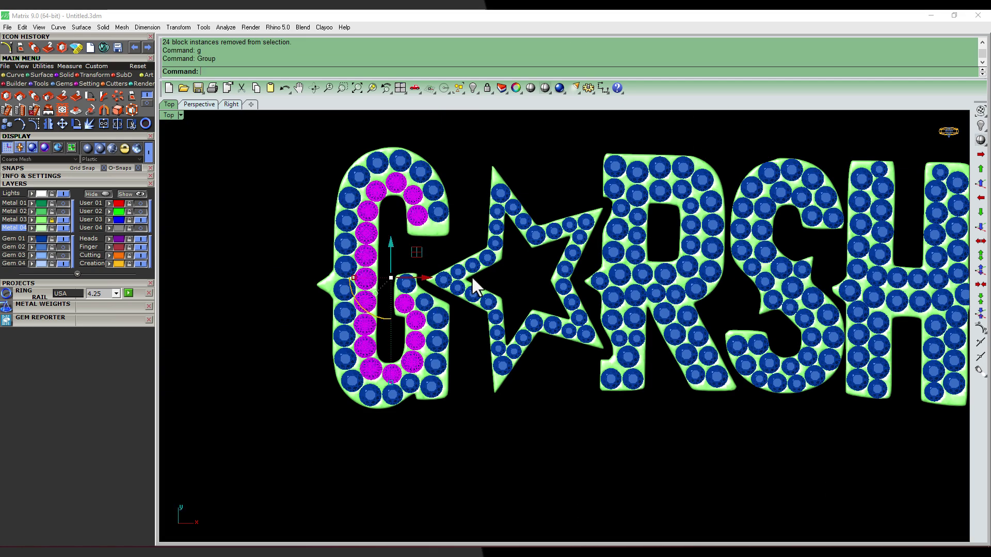
{"action": "scroll", "coordinate": [472, 276], "scroll_direction": "up", "scroll_amount": 2}
{"action": "key", "text": "Return"}
{"action": "scroll", "coordinate": [351, 216], "scroll_direction": "up", "scroll_amount": 2}
Step: Window-select the star's gems and group them
{"action": "left_click_drag", "start_coordinate": [326, 163], "coordinate": [467, 499]}
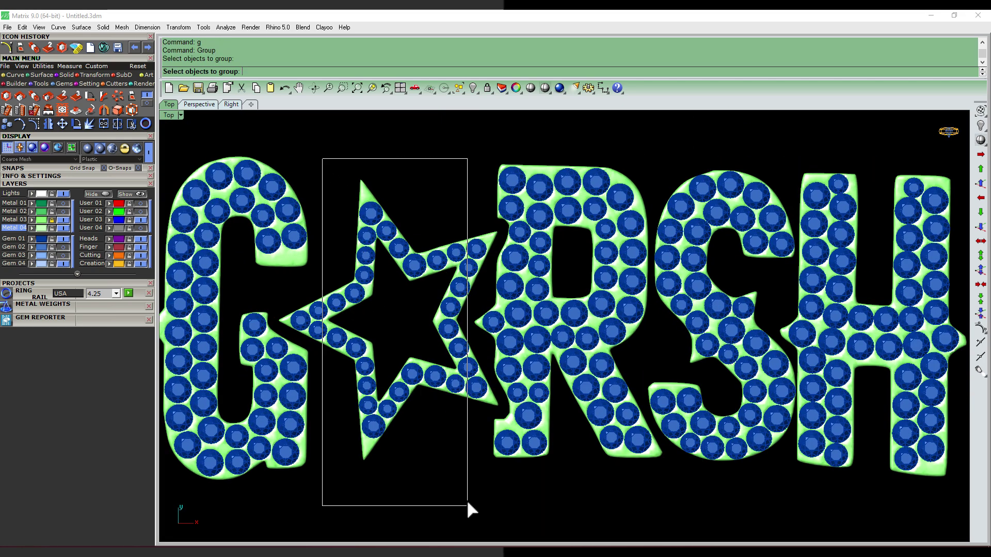
{"action": "left_click_drag", "start_coordinate": [407, 221], "coordinate": [505, 435]}
{"action": "type", "text": "g"}
{"action": "key", "text": "Return"}
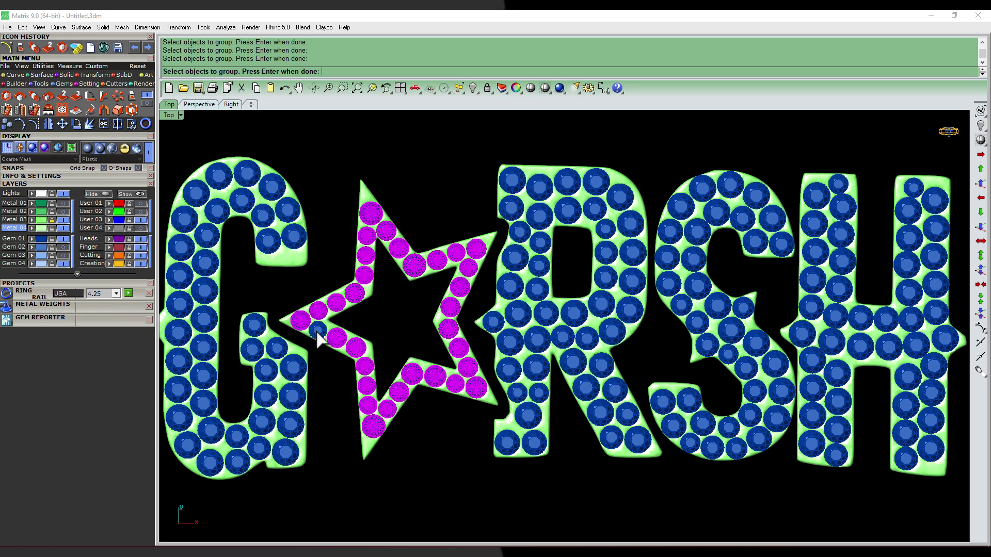
{"action": "scroll", "coordinate": [419, 336], "scroll_direction": "down", "scroll_amount": 4}
{"action": "scroll", "coordinate": [467, 283], "scroll_direction": "up", "scroll_amount": 3}
{"action": "key", "text": "Return"}
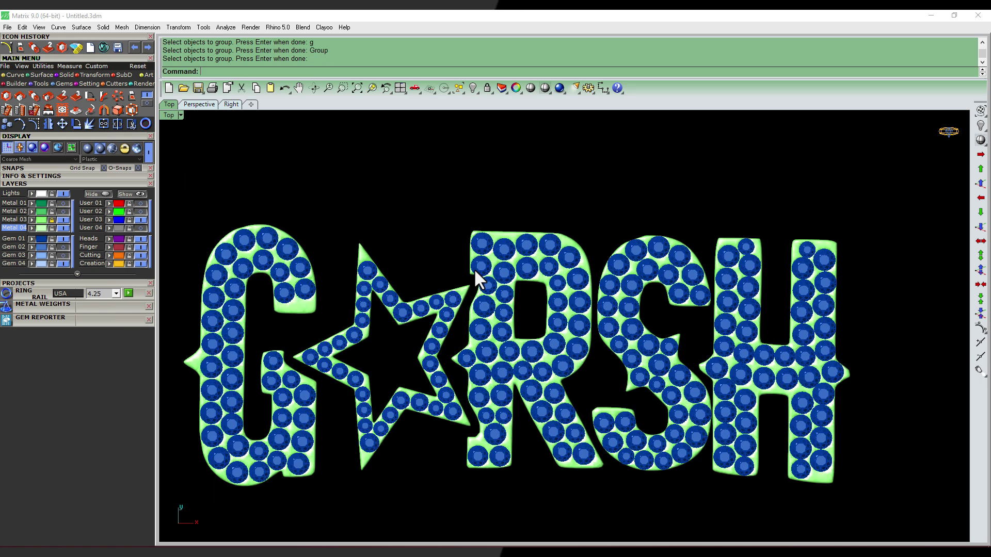
{"action": "scroll", "coordinate": [474, 268], "scroll_direction": "up", "scroll_amount": 2}
{"action": "scroll", "coordinate": [411, 252], "scroll_direction": "up", "scroll_amount": 2}
{"action": "type", "text": "sel"}
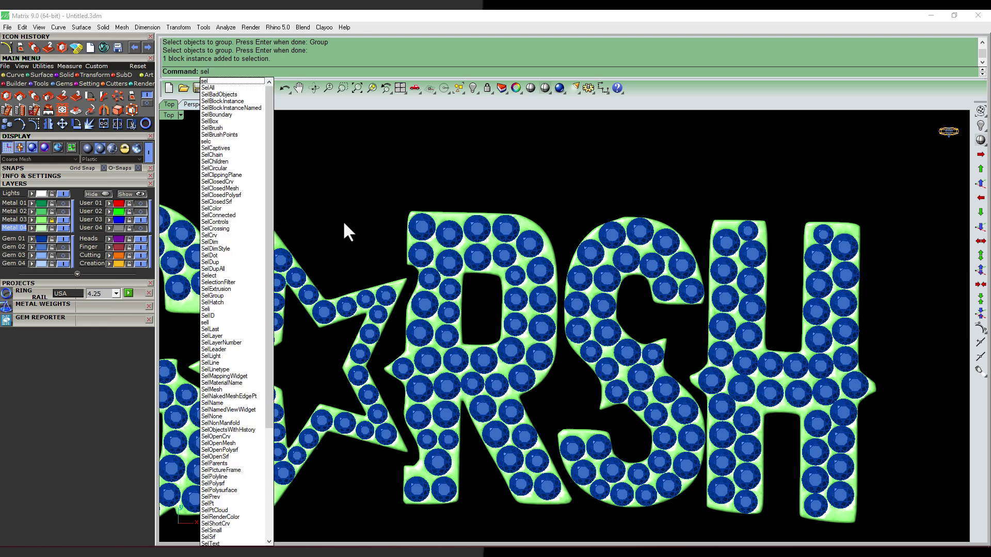
Step: Brush-select the 9 gems down the R's left stem and group them
{"action": "type", "text": "brush"}
{"action": "key", "text": "Return"}
{"action": "mouse_move", "coordinate": [419, 219]}
{"action": "left_mouse_down"}
{"action": "mouse_move", "coordinate": [431, 310]}
{"action": "mouse_move", "coordinate": [419, 444]}
{"action": "left_mouse_up"}
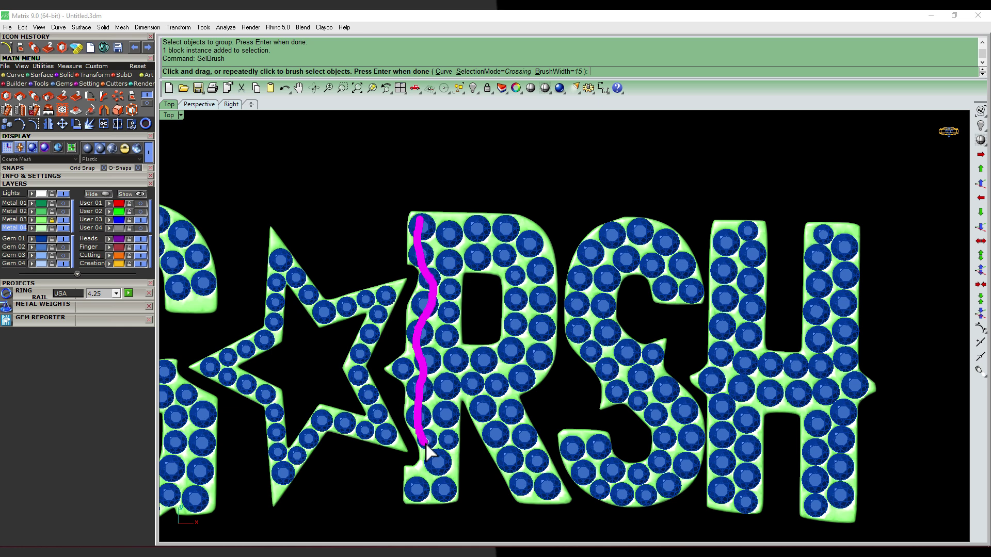
{"action": "key", "text": "Return"}
{"action": "type", "text": "g"}
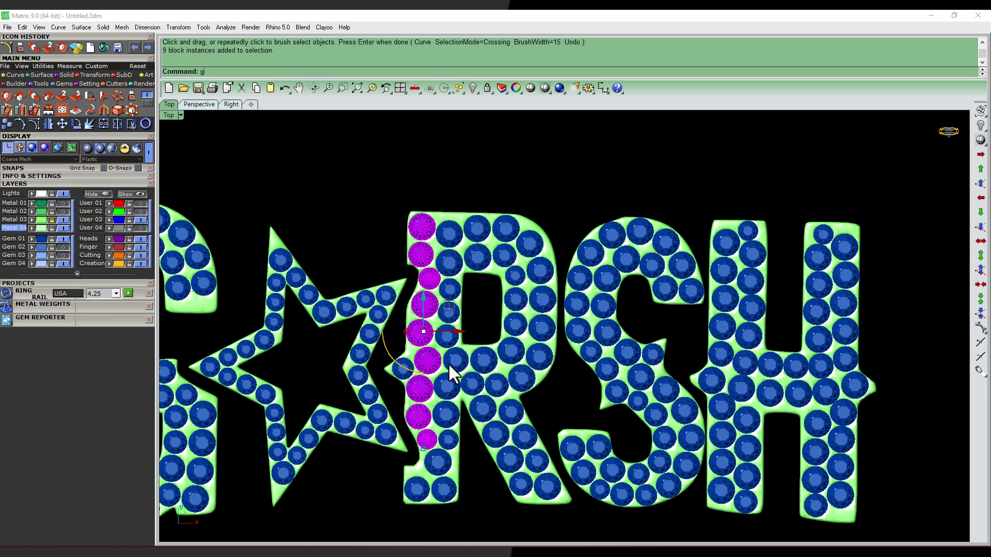
{"action": "key", "text": "Return"}
{"action": "right_click_drag", "start_coordinate": [448, 364], "coordinate": [436, 323]}
{"action": "key", "text": "Return"}
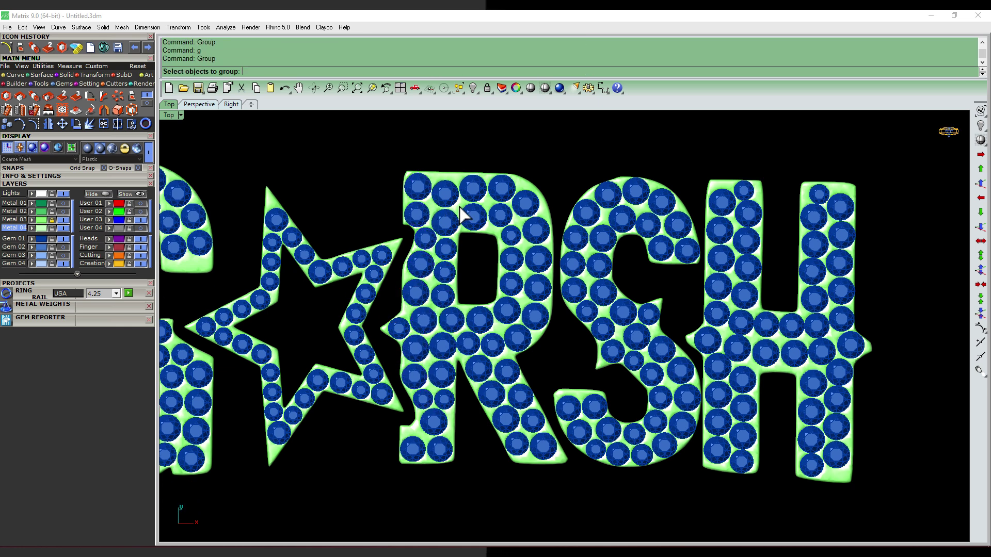
{"action": "key", "text": "Return"}
Step: Brush-select the gems around the R's bowl hole, drop two extra top gems, and group them
{"action": "type", "text": "l"}
{"action": "key", "text": "Return"}
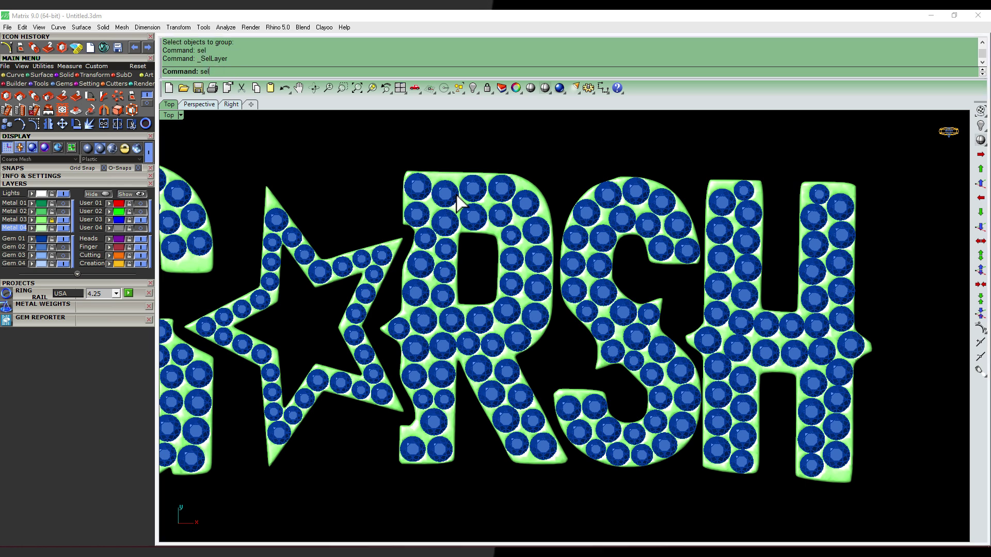
{"action": "key", "text": "Return"}
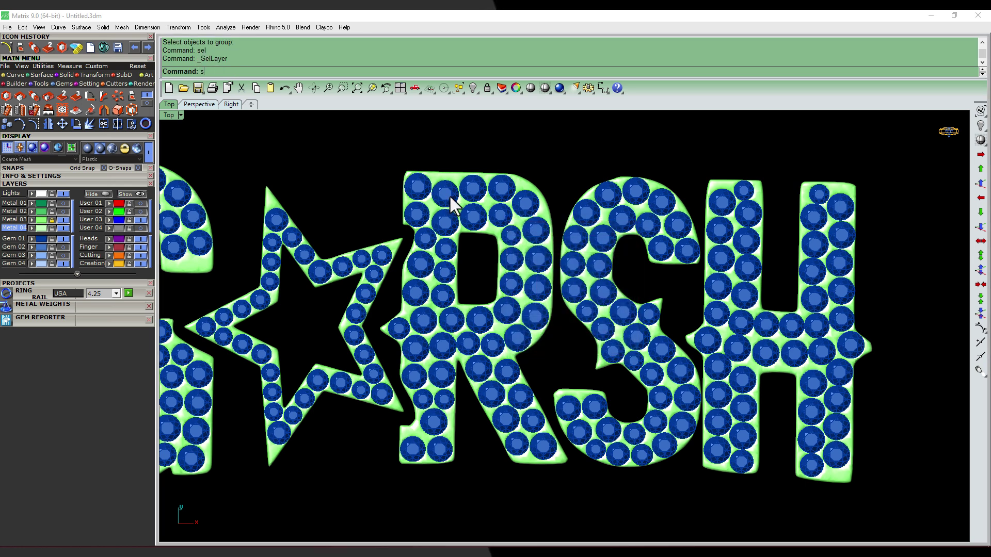
{"action": "type", "text": "br"}
{"action": "key", "text": "Return"}
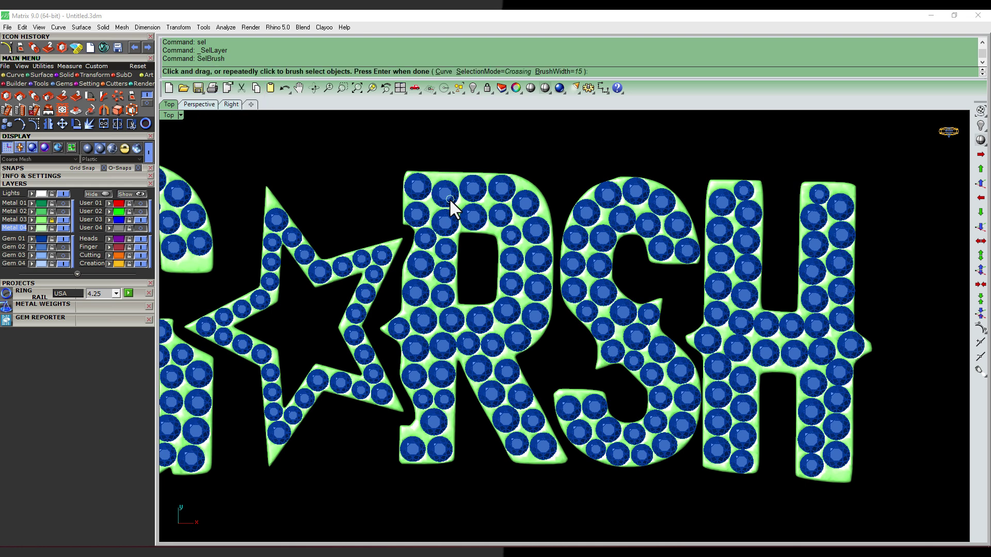
{"action": "mouse_move", "coordinate": [448, 197]}
{"action": "left_mouse_down"}
{"action": "mouse_move", "coordinate": [514, 261]}
{"action": "mouse_move", "coordinate": [469, 217]}
{"action": "left_mouse_up"}
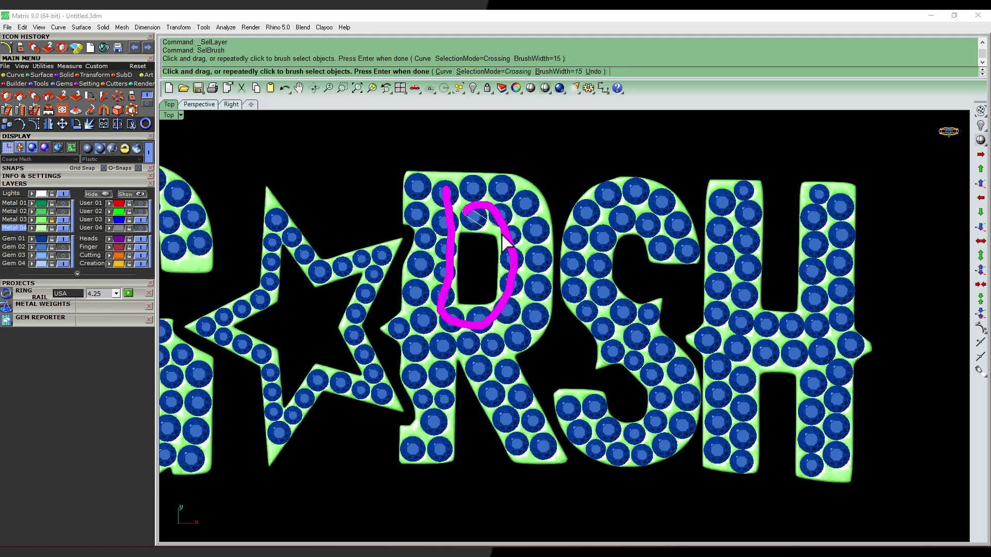
{"action": "key", "text": "Return"}
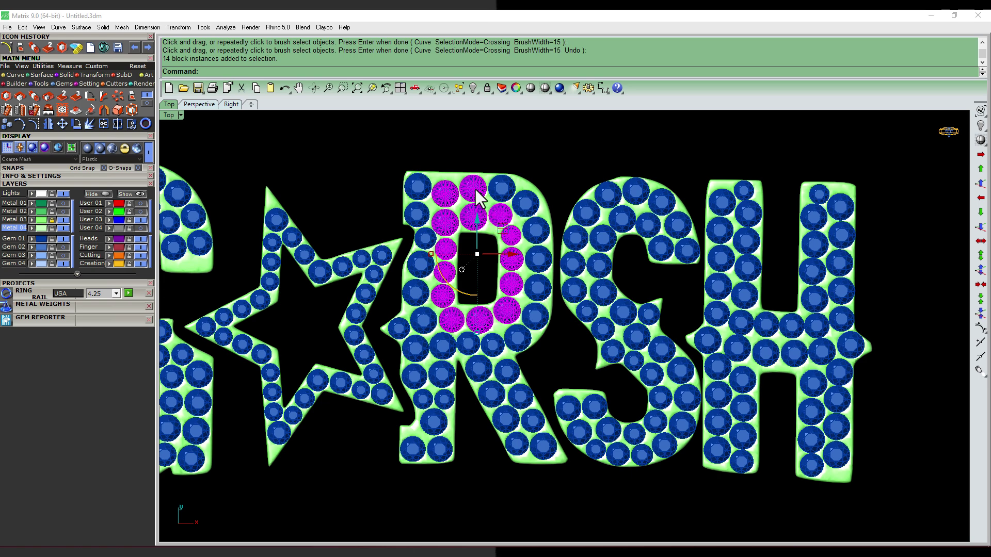
{"action": "scroll", "coordinate": [472, 184], "scroll_direction": "up", "scroll_amount": 3}
{"action": "left_click", "coordinate": [469, 184], "text": "ctrl"}
{"action": "left_click", "coordinate": [434, 194], "text": "ctrl"}
{"action": "type", "text": "g"}
{"action": "key", "text": "Return"}
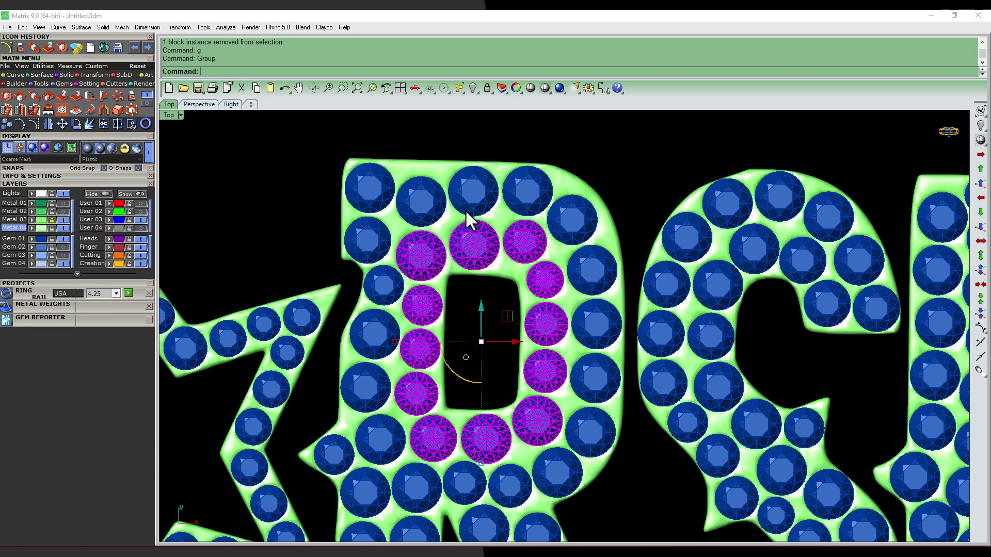
{"action": "key", "text": "Escape"}
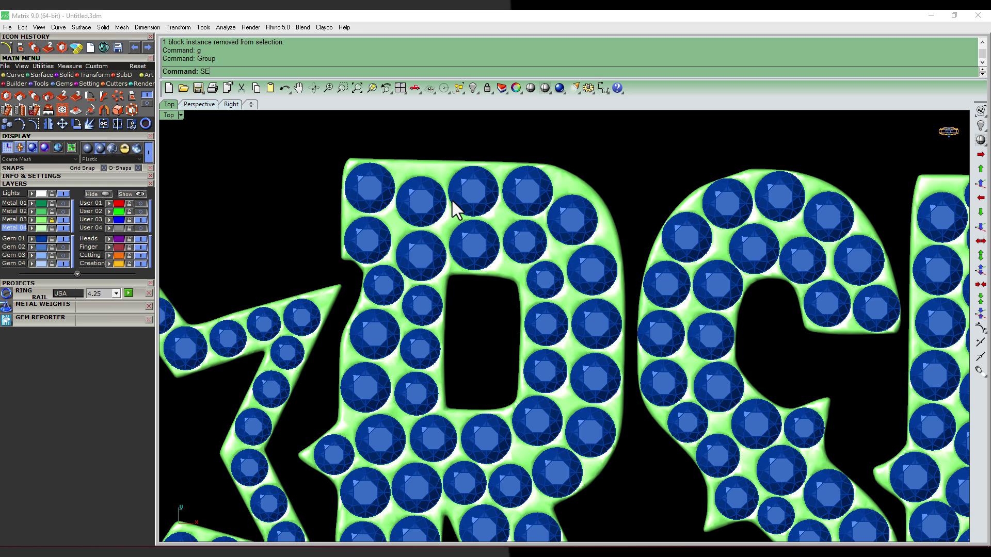
Step: Brush-select the gems across the R's top and group them
{"action": "type", "text": "brush"}
{"action": "key", "text": "Return"}
{"action": "mouse_move", "coordinate": [415, 203]}
{"action": "left_mouse_down"}
{"action": "mouse_move", "coordinate": [555, 227]}
{"action": "mouse_move", "coordinate": [591, 332]}
{"action": "mouse_move", "coordinate": [558, 454]}
{"action": "mouse_move", "coordinate": [424, 497]}
{"action": "left_mouse_up"}
{"action": "scroll", "coordinate": [475, 288], "scroll_direction": "down", "scroll_amount": 2}
{"action": "key", "text": "Return"}
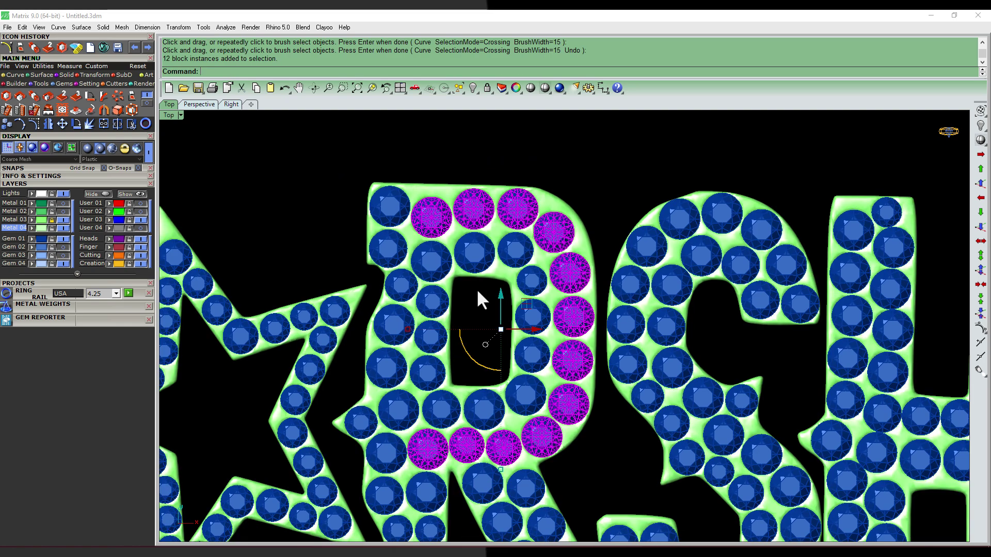
{"action": "right_click_drag", "start_coordinate": [476, 289], "coordinate": [469, 245]}
{"action": "key", "text": "Escape"}
{"action": "type", "text": "g"}
{"action": "key", "text": "Return"}
Step: Click the R's left-stem and bowl gem groups to check each selects as one unit
{"action": "left_click", "coordinate": [412, 184]}
{"action": "scroll", "coordinate": [468, 245], "scroll_direction": "down", "scroll_amount": 2}
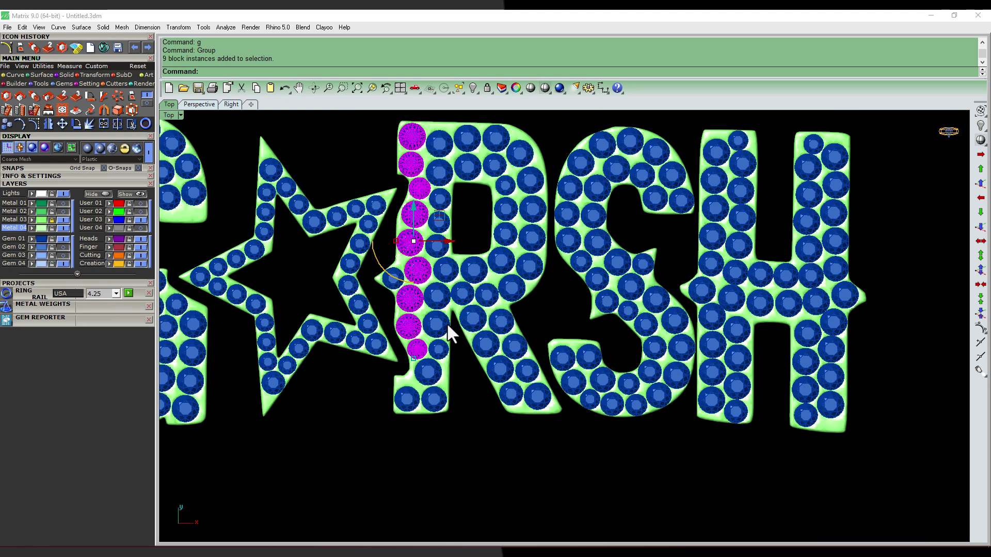
{"action": "left_click", "coordinate": [412, 427]}
{"action": "left_click", "coordinate": [444, 170]}
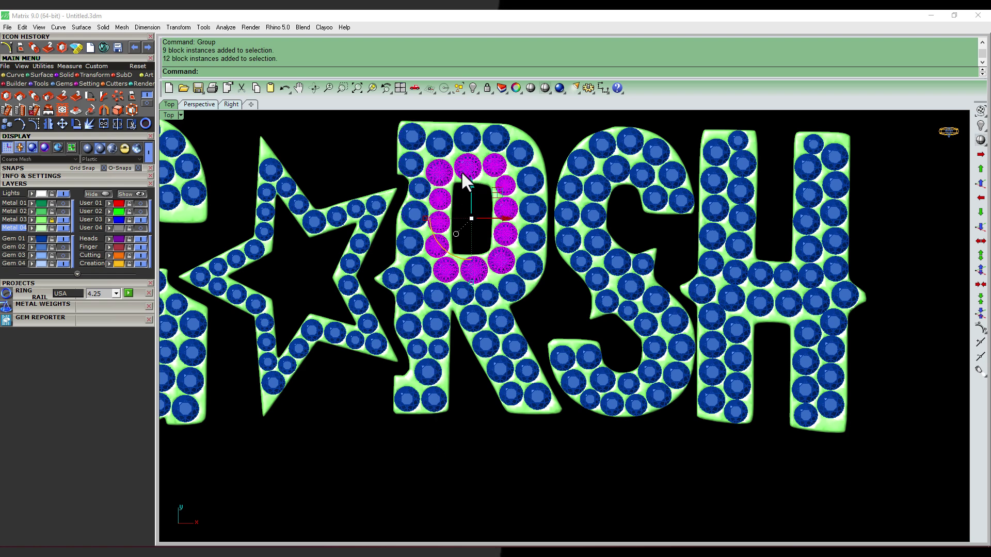
{"action": "scroll", "coordinate": [436, 159], "scroll_direction": "up", "scroll_amount": 2}
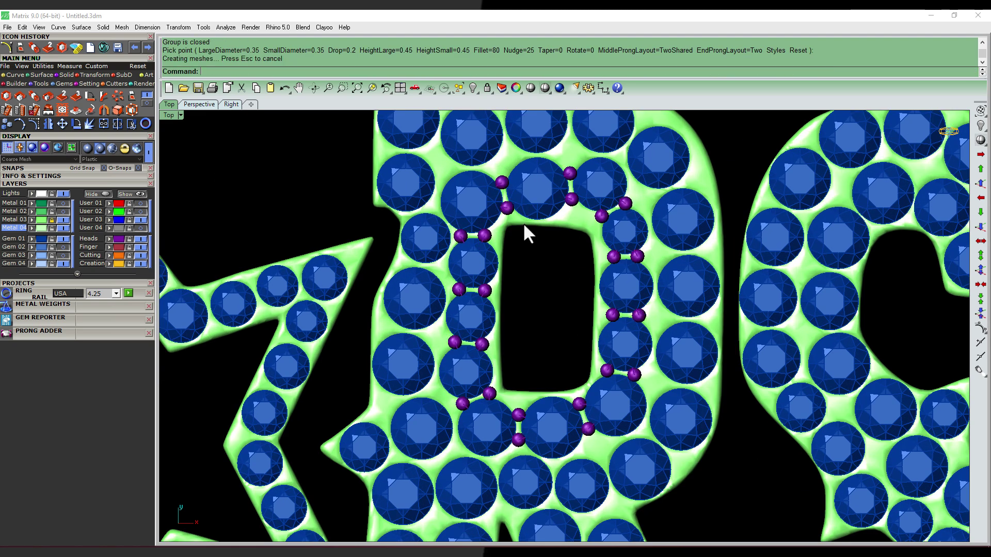
Step: Place prongs between the R's top gems and finish the Prong Adder
{"action": "scroll", "coordinate": [524, 225], "scroll_direction": "down", "scroll_amount": 1}
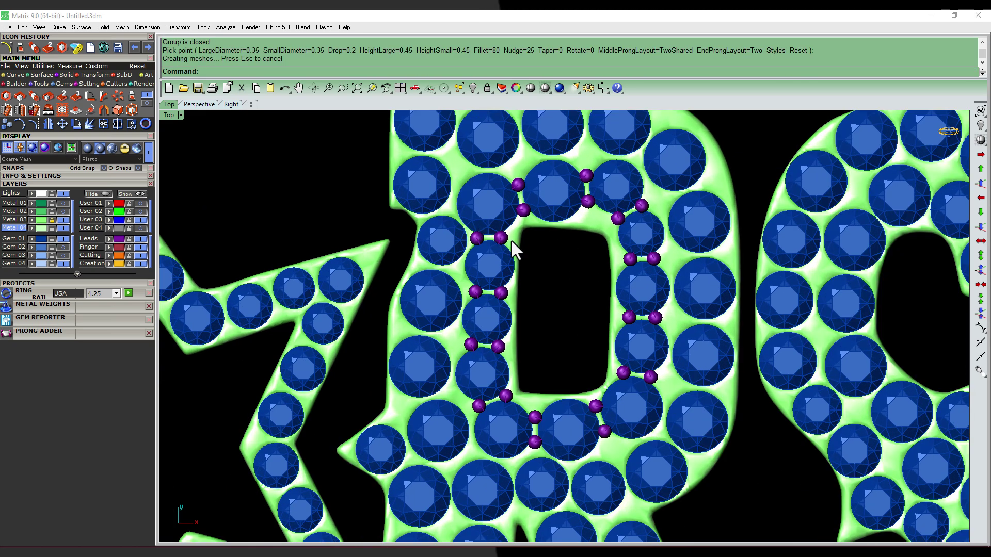
{"action": "scroll", "coordinate": [511, 239], "scroll_direction": "up", "scroll_amount": 2}
{"action": "left_click", "coordinate": [495, 205]}
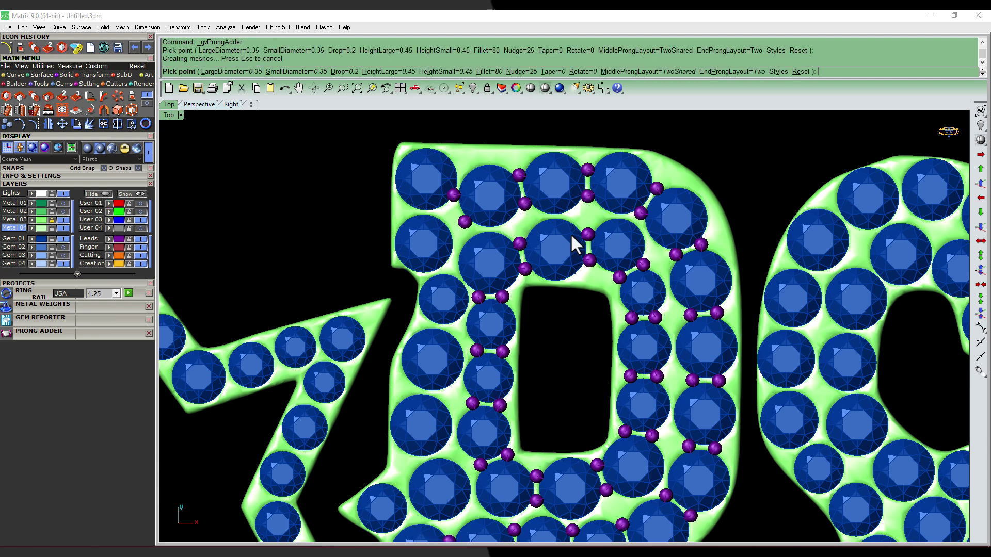
{"action": "key", "text": "Return"}
{"action": "scroll", "coordinate": [571, 233], "scroll_direction": "down", "scroll_amount": 2}
{"action": "scroll", "coordinate": [570, 228], "scroll_direction": "up", "scroll_amount": 1}
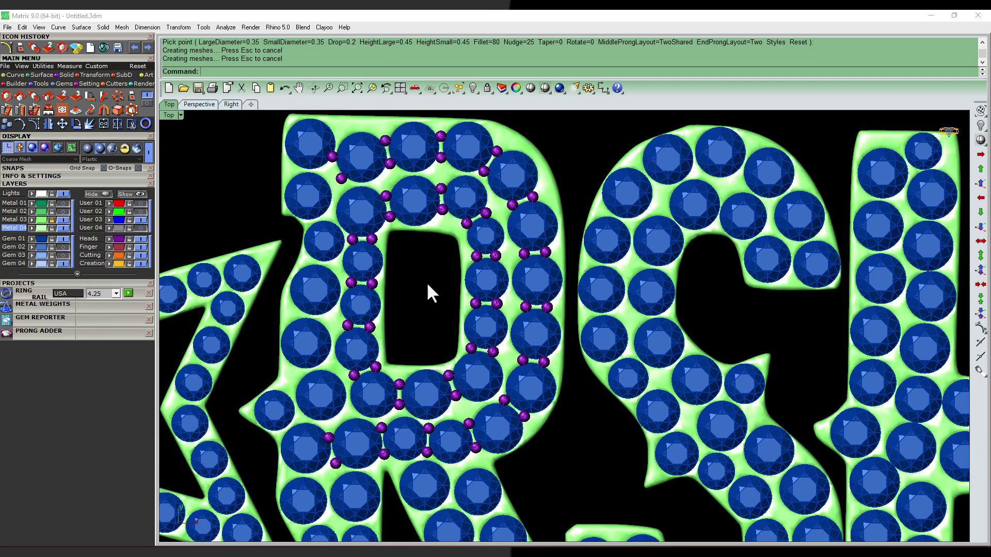
Step: Undo the prong placement with Ctrl+Z and zoom out on the lettering
{"action": "right_click_drag", "start_coordinate": [411, 271], "coordinate": [437, 306]}
{"action": "key", "text": "ctrl+z"}
{"action": "key", "text": "ctrl+z"}
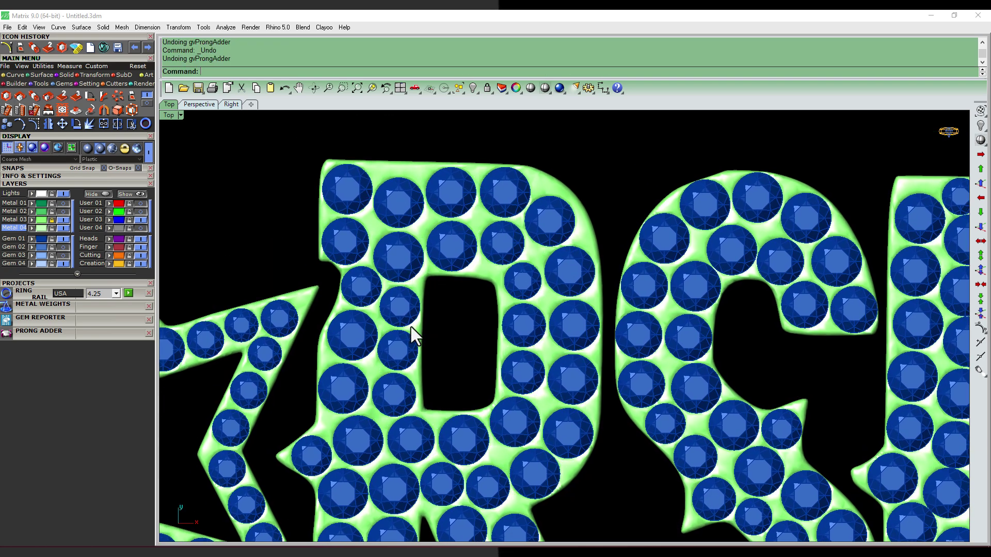
{"action": "scroll", "coordinate": [412, 324], "scroll_direction": "down", "scroll_amount": 3}
{"action": "scroll", "coordinate": [417, 320], "scroll_direction": "down", "scroll_amount": 1}
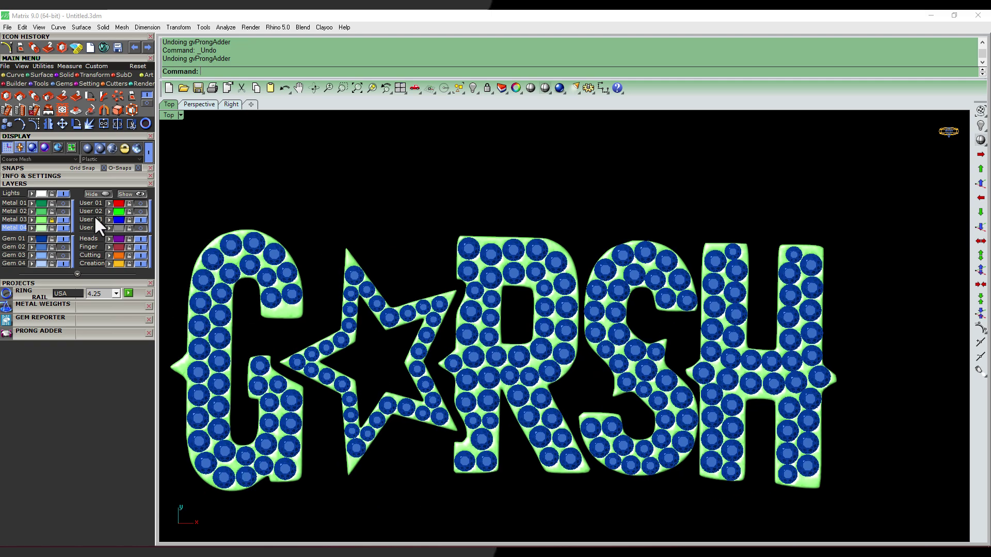
Step: Turn on the metal frame and border gem layers, then orbit to inspect the pendant in 3-D
{"action": "left_click", "coordinate": [63, 211]}
{"action": "scroll", "coordinate": [513, 301], "scroll_direction": "down", "scroll_amount": 2}
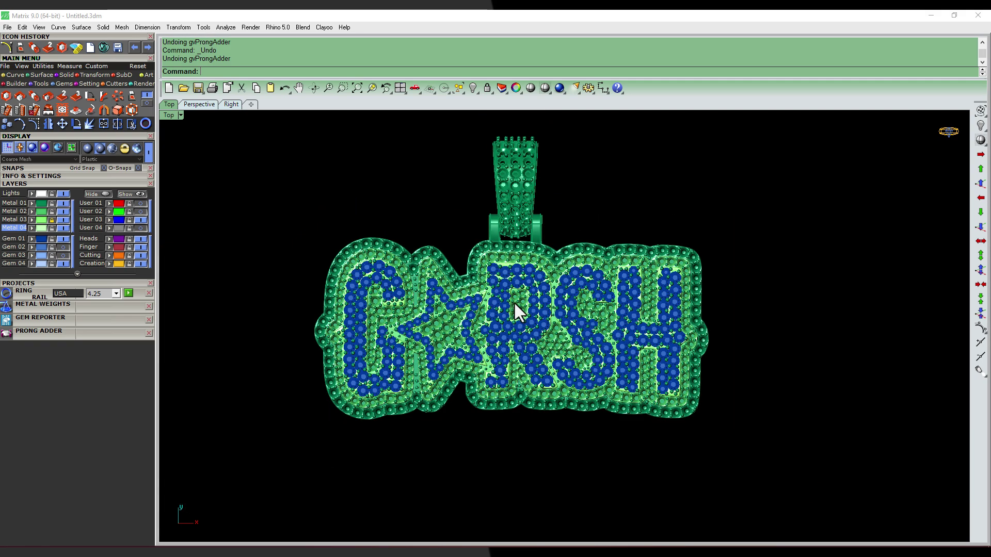
{"action": "mouse_move", "coordinate": [513, 301]}
{"action": "right_mouse_down"}
{"action": "mouse_move", "coordinate": [531, 352]}
{"action": "mouse_move", "coordinate": [565, 297]}
{"action": "mouse_move", "coordinate": [570, 320]}
{"action": "right_mouse_up"}
{"action": "left_click", "coordinate": [63, 247]}
{"action": "scroll", "coordinate": [531, 413], "scroll_direction": "up", "scroll_amount": 3}
{"action": "left_click", "coordinate": [530, 405]}
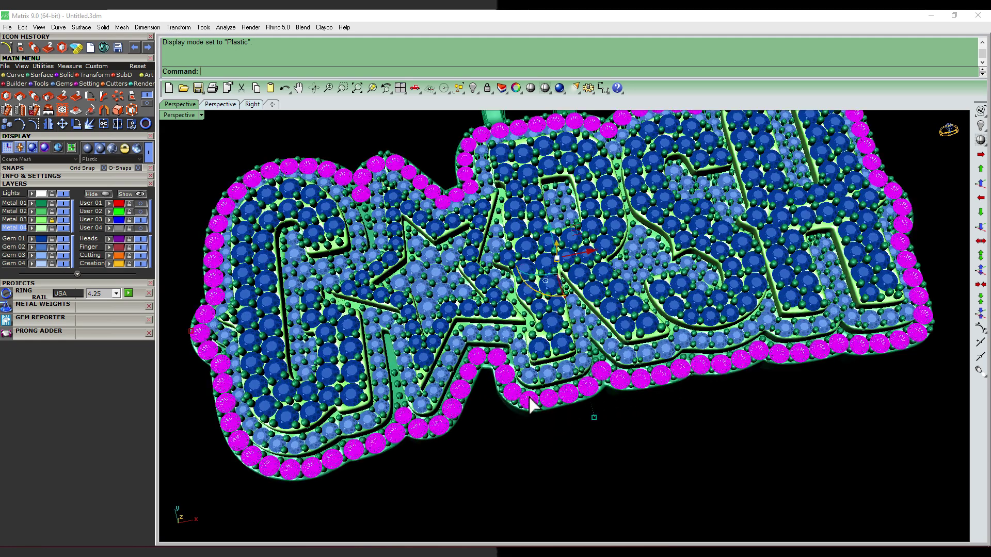
{"action": "left_click", "coordinate": [537, 460]}
{"action": "right_click_drag", "start_coordinate": [537, 461], "coordinate": [475, 320]}
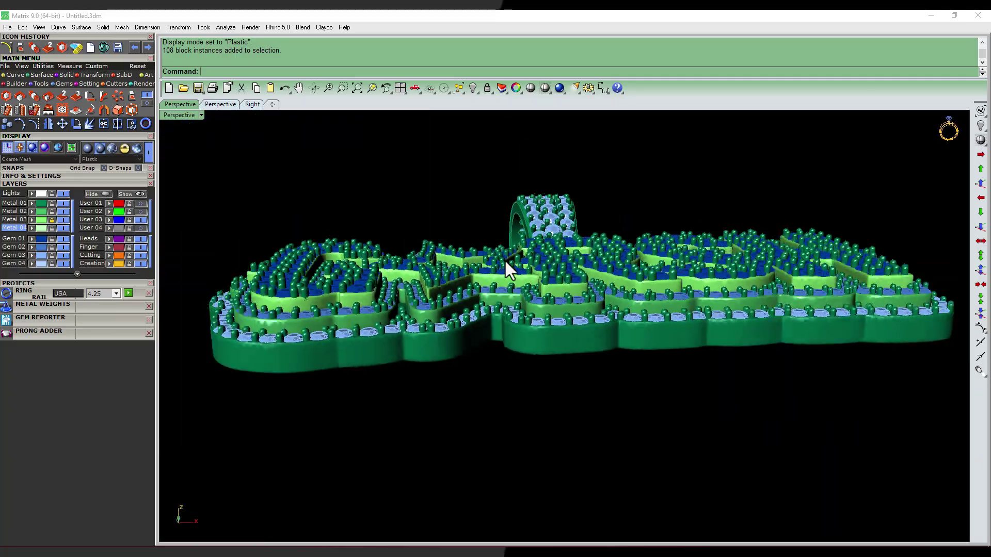
{"action": "right_click_drag", "start_coordinate": [503, 259], "coordinate": [358, 303]}
{"action": "scroll", "coordinate": [345, 298], "scroll_direction": "up", "scroll_amount": 3}
{"action": "left_click", "coordinate": [345, 299]}
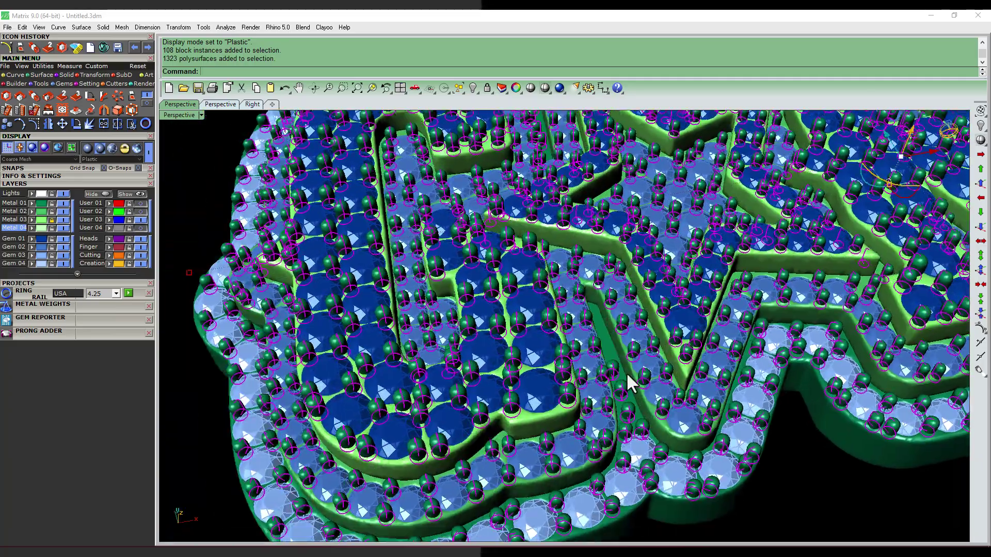
{"action": "right_click_drag", "start_coordinate": [626, 373], "coordinate": [509, 351]}
{"action": "scroll", "coordinate": [509, 350], "scroll_direction": "down", "scroll_amount": 2}
Step: Select a letter's gems in three clicks, group them, and reselect the group to verify
{"action": "left_click", "coordinate": [509, 351]}
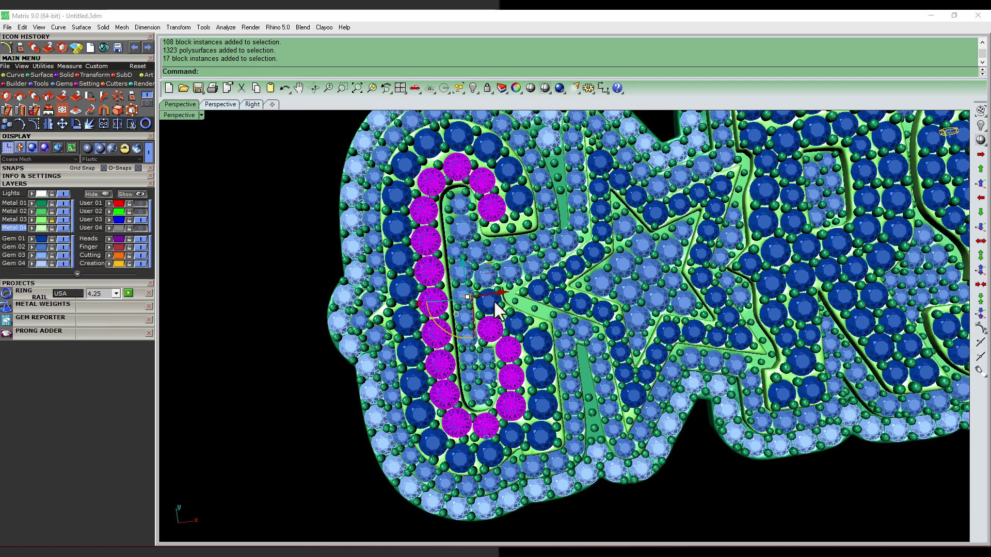
{"action": "scroll", "coordinate": [493, 299], "scroll_direction": "up", "scroll_amount": 1}
{"action": "left_click", "coordinate": [491, 310], "text": "shift"}
{"action": "scroll", "coordinate": [525, 355], "scroll_direction": "down", "scroll_amount": 2}
{"action": "scroll", "coordinate": [522, 361], "scroll_direction": "up", "scroll_amount": 2}
{"action": "left_click", "coordinate": [519, 371], "text": "shift"}
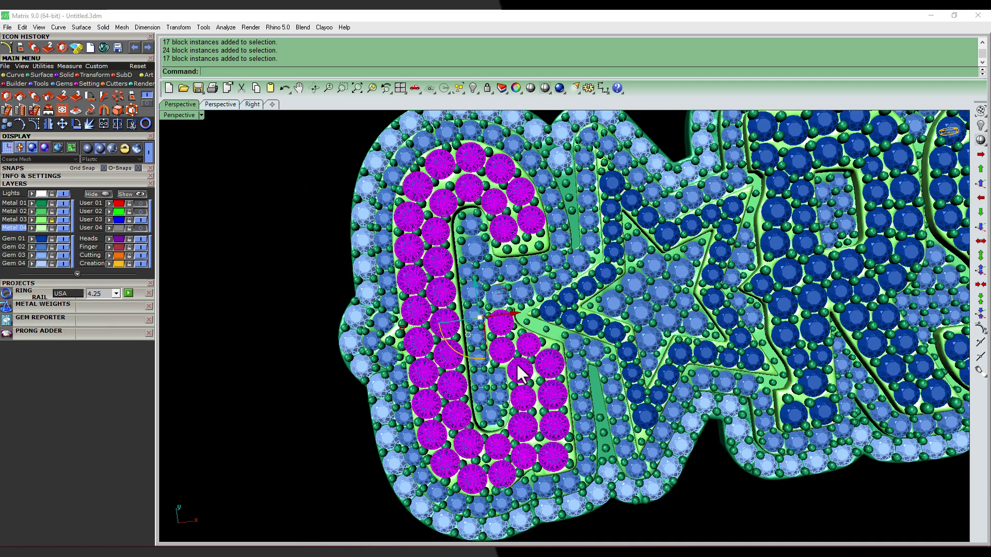
{"action": "type", "text": "g"}
{"action": "key", "text": "Return"}
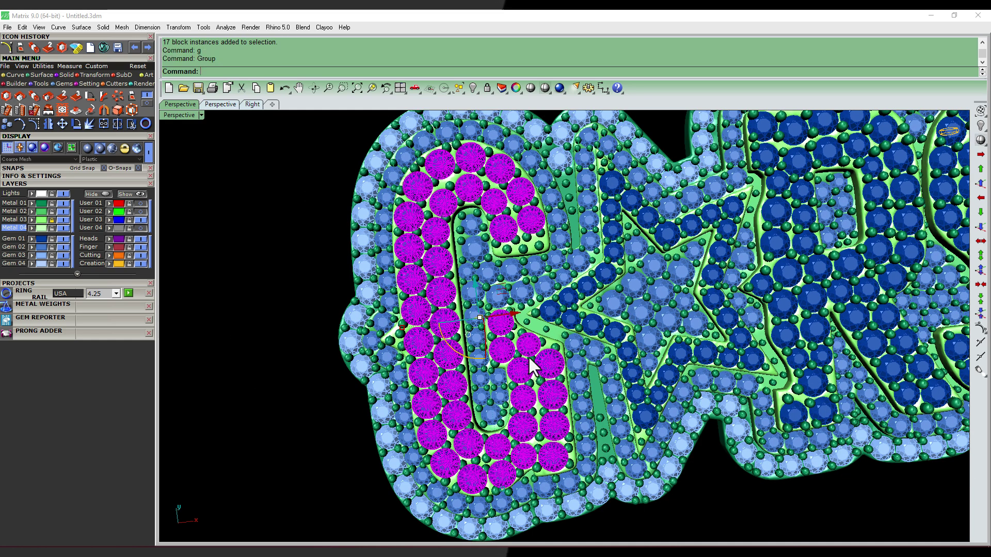
{"action": "key", "text": "Escape"}
{"action": "left_click", "coordinate": [515, 234]}
{"action": "key", "text": "Escape"}
Step: Select all the dark-blue letter gems, then fit the tilted pendant in view
{"action": "scroll", "coordinate": [616, 297], "scroll_direction": "down", "scroll_amount": 2}
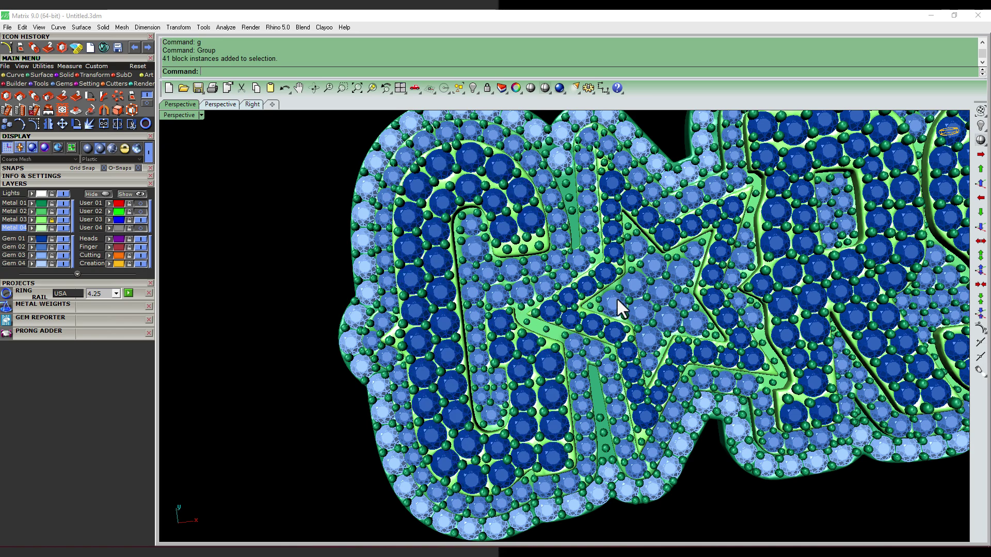
{"action": "scroll", "coordinate": [281, 287], "scroll_direction": "up", "scroll_amount": 2}
{"action": "left_click", "coordinate": [39, 239]}
{"action": "scroll", "coordinate": [516, 310], "scroll_direction": "down", "scroll_amount": 5}
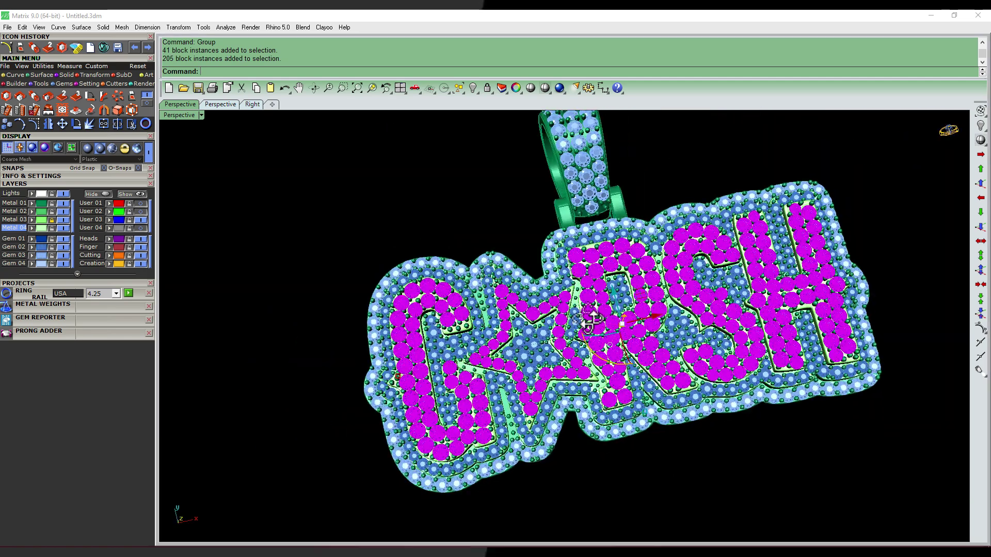
{"action": "right_click_drag", "start_coordinate": [515, 310], "coordinate": [581, 341]}
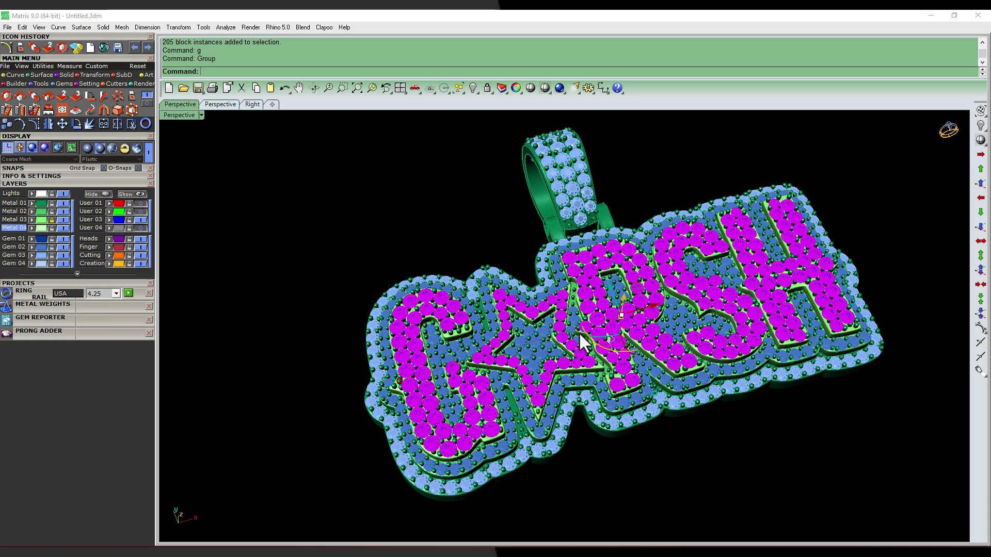
{"action": "key", "text": "Escape"}
{"action": "right_click_drag", "start_coordinate": [466, 246], "coordinate": [674, 349]}
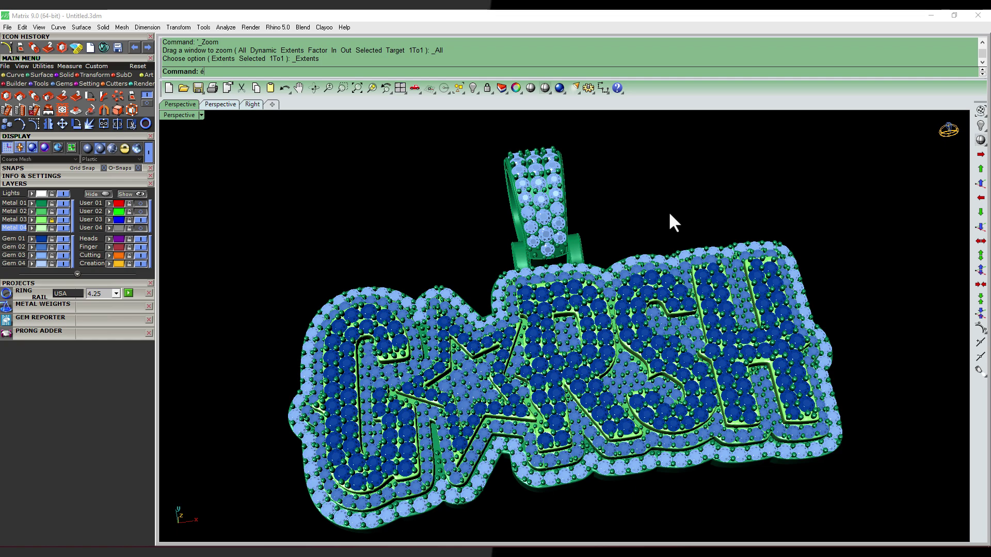
{"action": "mouse_move", "coordinate": [642, 272]}
{"action": "right_mouse_down"}
{"action": "mouse_move", "coordinate": [752, 310]}
{"action": "mouse_move", "coordinate": [674, 133]}
{"action": "mouse_move", "coordinate": [621, 217]}
{"action": "mouse_move", "coordinate": [624, 322]}
{"action": "mouse_move", "coordinate": [586, 237]}
{"action": "mouse_move", "coordinate": [590, 269]}
{"action": "mouse_move", "coordinate": [605, 218]}
{"action": "right_mouse_up"}
{"action": "type", "text": "sel"}
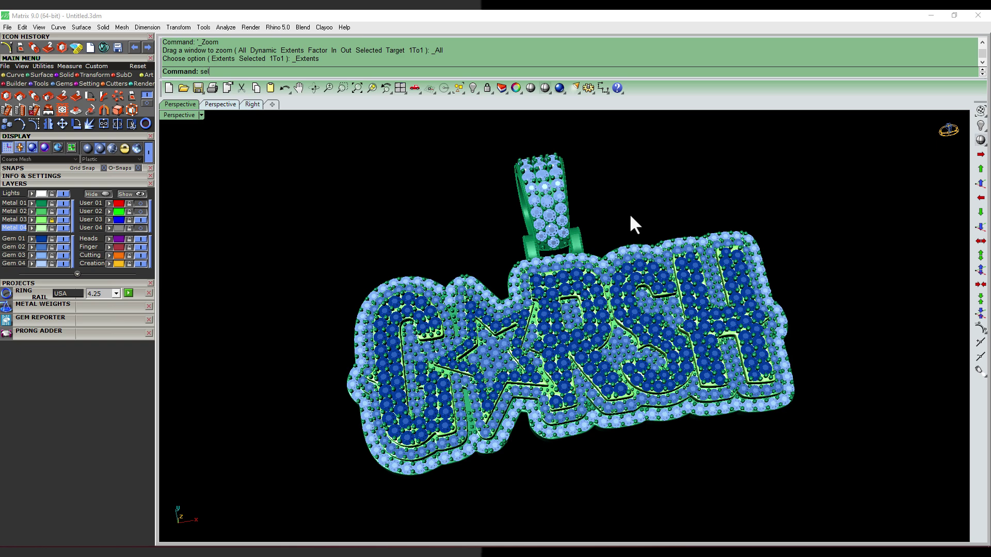
{"action": "type", "text": "b"}
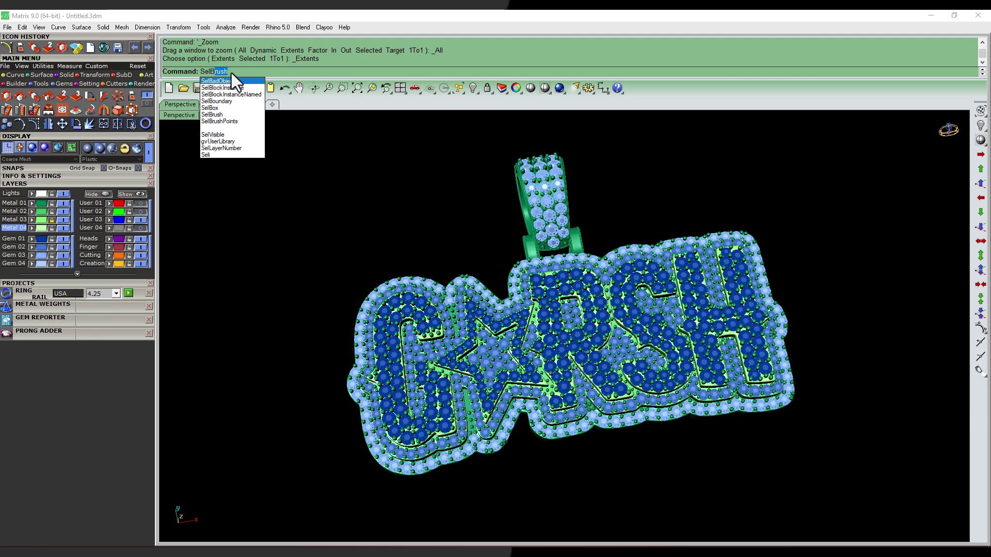
{"action": "left_click", "coordinate": [340, 199]}
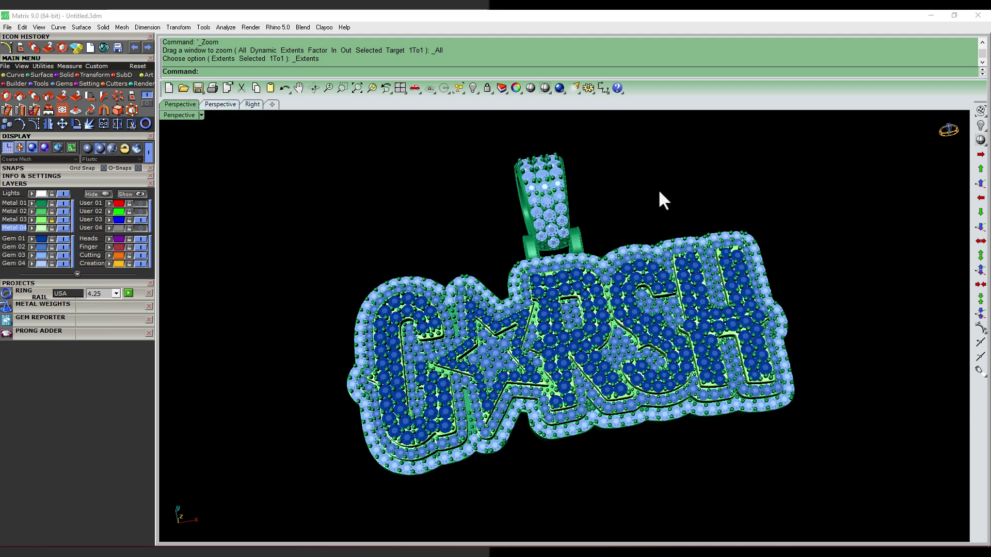
{"action": "mouse_move", "coordinate": [661, 196]}
{"action": "right_mouse_down"}
{"action": "mouse_move", "coordinate": [673, 219]}
{"action": "mouse_move", "coordinate": [692, 190]}
{"action": "right_mouse_up"}
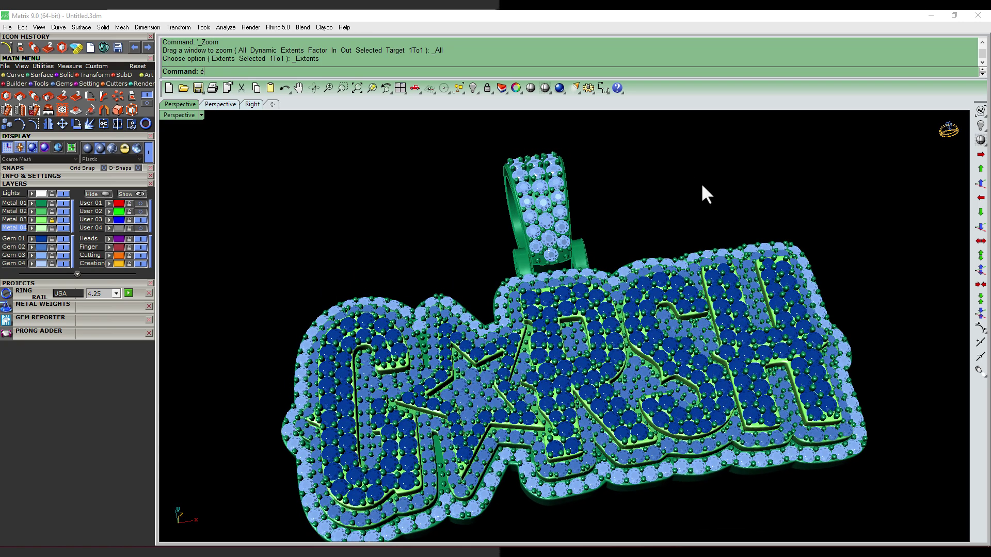
{"action": "scroll", "coordinate": [615, 222], "scroll_direction": "down", "scroll_amount": 3}
{"action": "mouse_move", "coordinate": [615, 221]}
{"action": "right_mouse_down"}
{"action": "mouse_move", "coordinate": [675, 261]}
{"action": "mouse_move", "coordinate": [621, 303]}
{"action": "mouse_move", "coordinate": [609, 268]}
{"action": "mouse_move", "coordinate": [663, 283]}
{"action": "mouse_move", "coordinate": [629, 202]}
{"action": "right_mouse_up"}
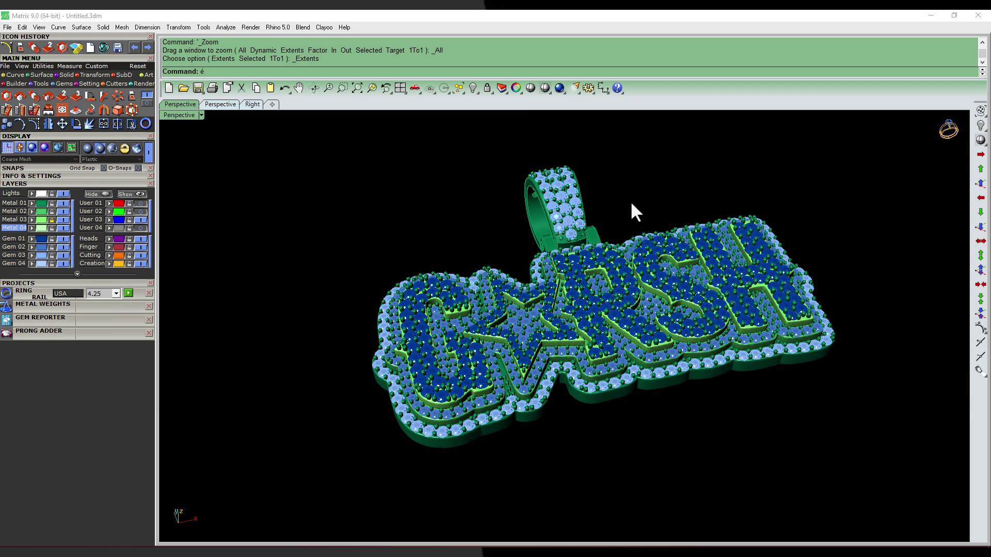
{"action": "mouse_move", "coordinate": [630, 200]}
{"action": "right_mouse_down"}
{"action": "mouse_move", "coordinate": [630, 256]}
{"action": "mouse_move", "coordinate": [649, 208]}
{"action": "mouse_move", "coordinate": [629, 328]}
{"action": "right_mouse_up"}
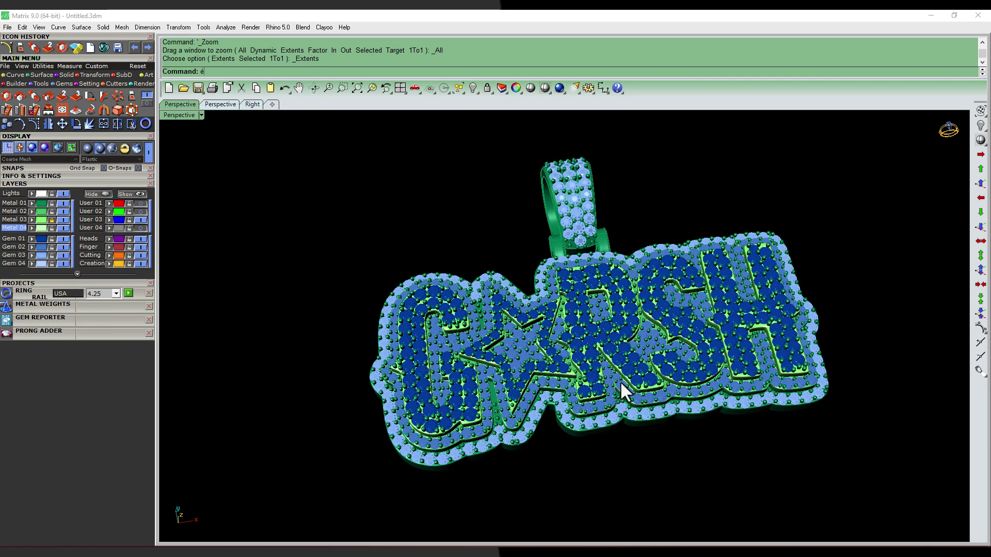
{"action": "mouse_move", "coordinate": [620, 381]}
{"action": "right_mouse_down"}
{"action": "mouse_move", "coordinate": [634, 349]}
{"action": "mouse_move", "coordinate": [714, 448]}
{"action": "mouse_move", "coordinate": [635, 316]}
{"action": "mouse_move", "coordinate": [706, 281]}
{"action": "mouse_move", "coordinate": [664, 131]}
{"action": "mouse_move", "coordinate": [650, 156]}
{"action": "mouse_move", "coordinate": [668, 230]}
{"action": "mouse_move", "coordinate": [655, 268]}
{"action": "mouse_move", "coordinate": [533, 389]}
{"action": "mouse_move", "coordinate": [471, 325]}
{"action": "right_mouse_up"}
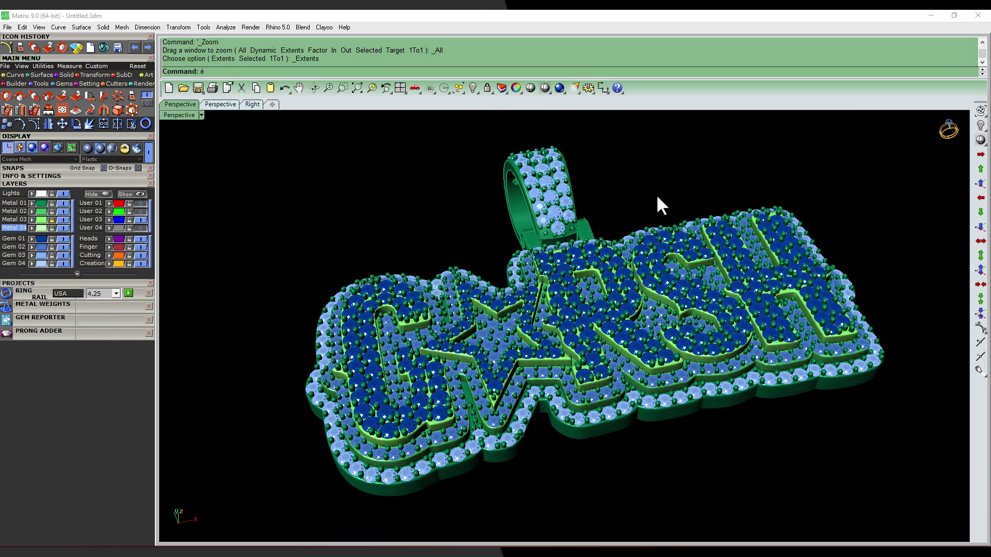
{"action": "mouse_move", "coordinate": [656, 198]}
{"action": "right_mouse_down"}
{"action": "mouse_move", "coordinate": [652, 184]}
{"action": "mouse_move", "coordinate": [677, 177]}
{"action": "mouse_move", "coordinate": [663, 181]}
{"action": "right_mouse_up"}
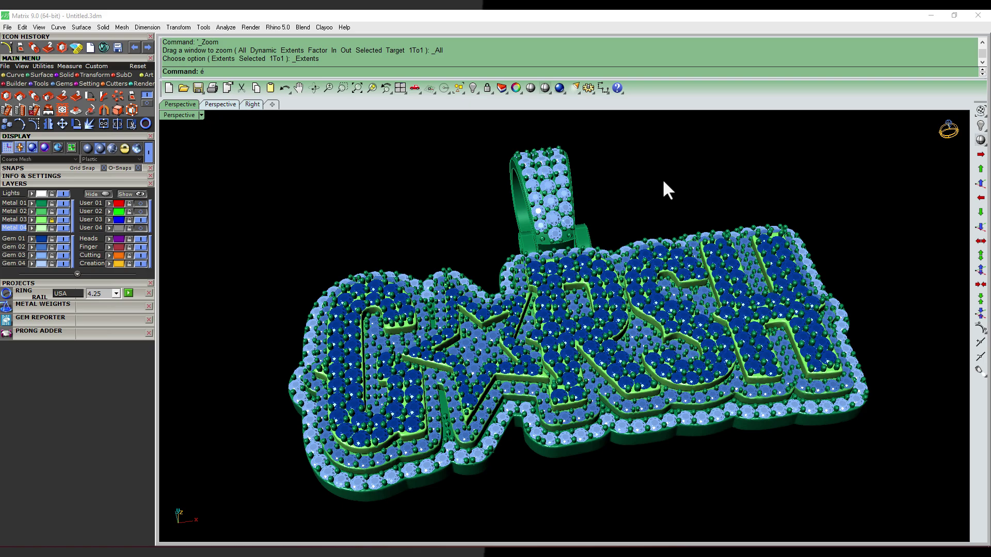
{"action": "right_click_drag", "start_coordinate": [581, 245], "coordinate": [559, 266]}
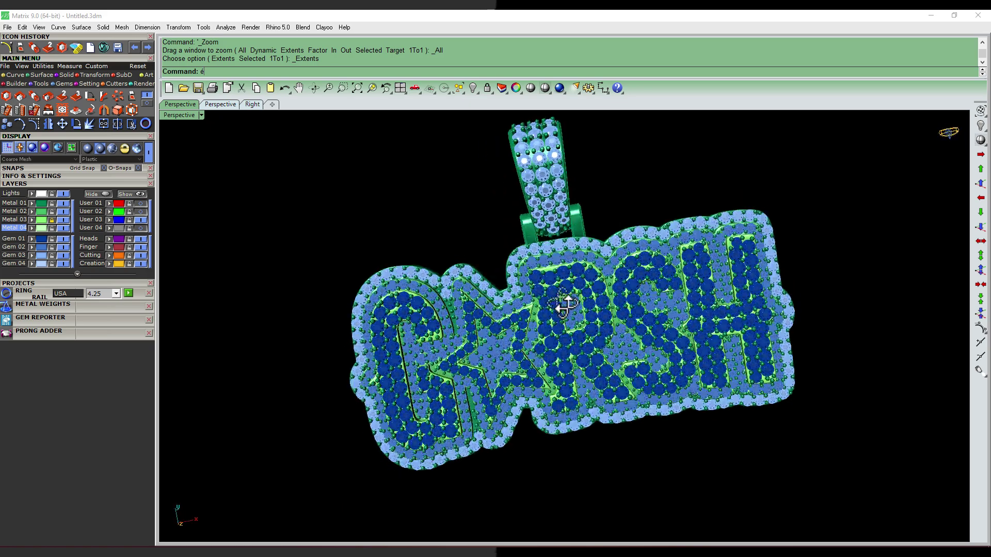